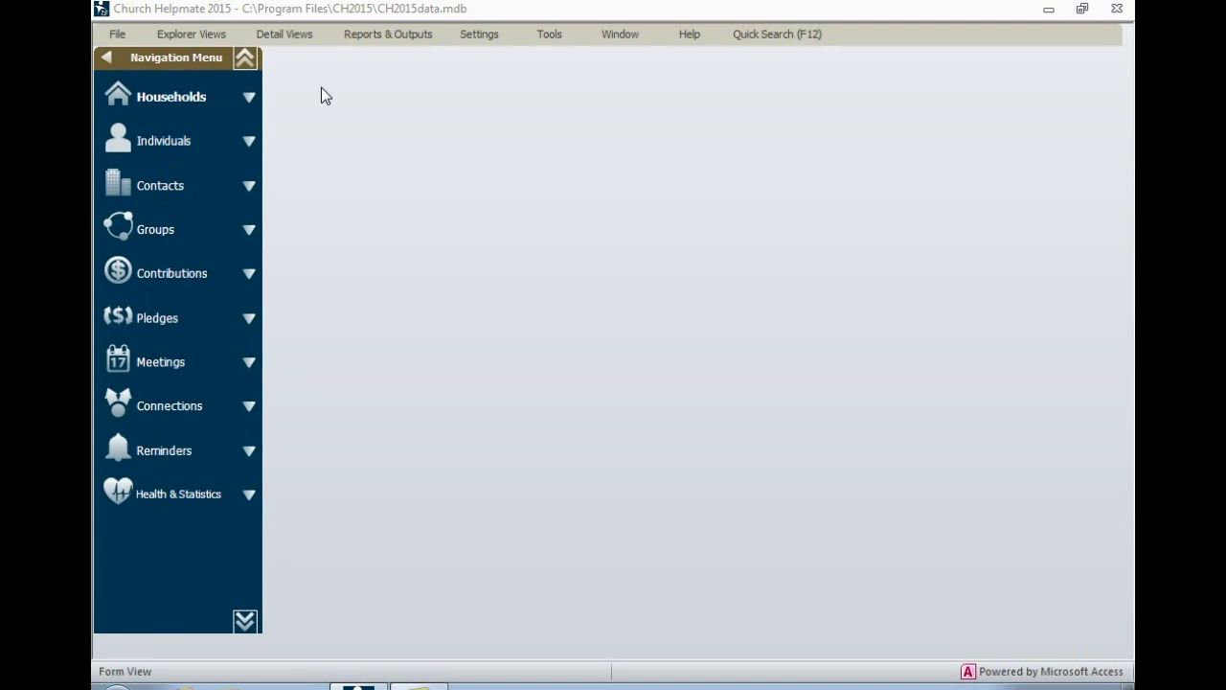
Open the household detail form, unlock the first household record for editing, and cancel the edit
click(249, 96)
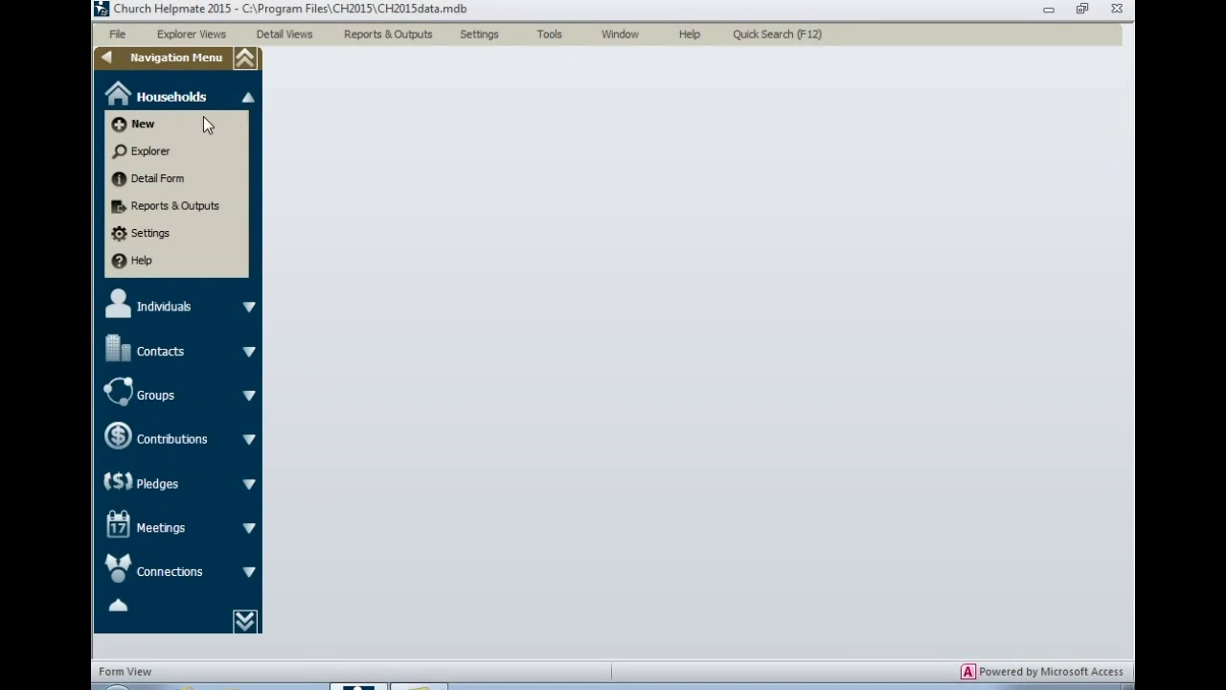
click(146, 181)
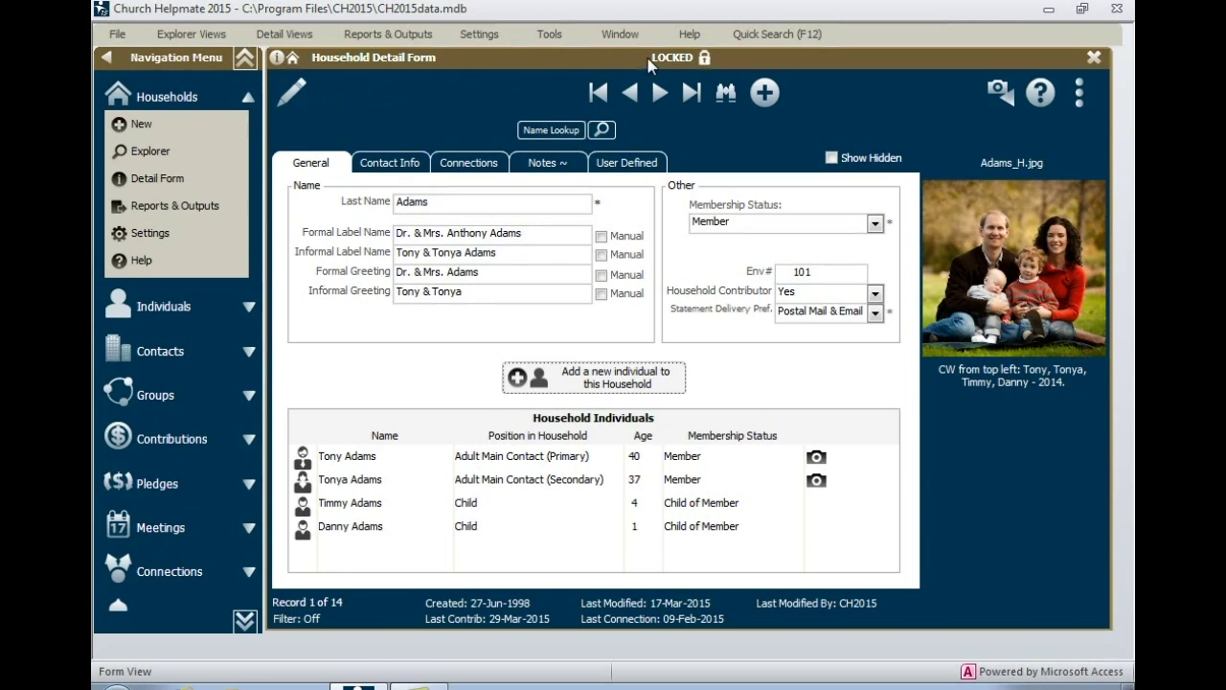
click(297, 94)
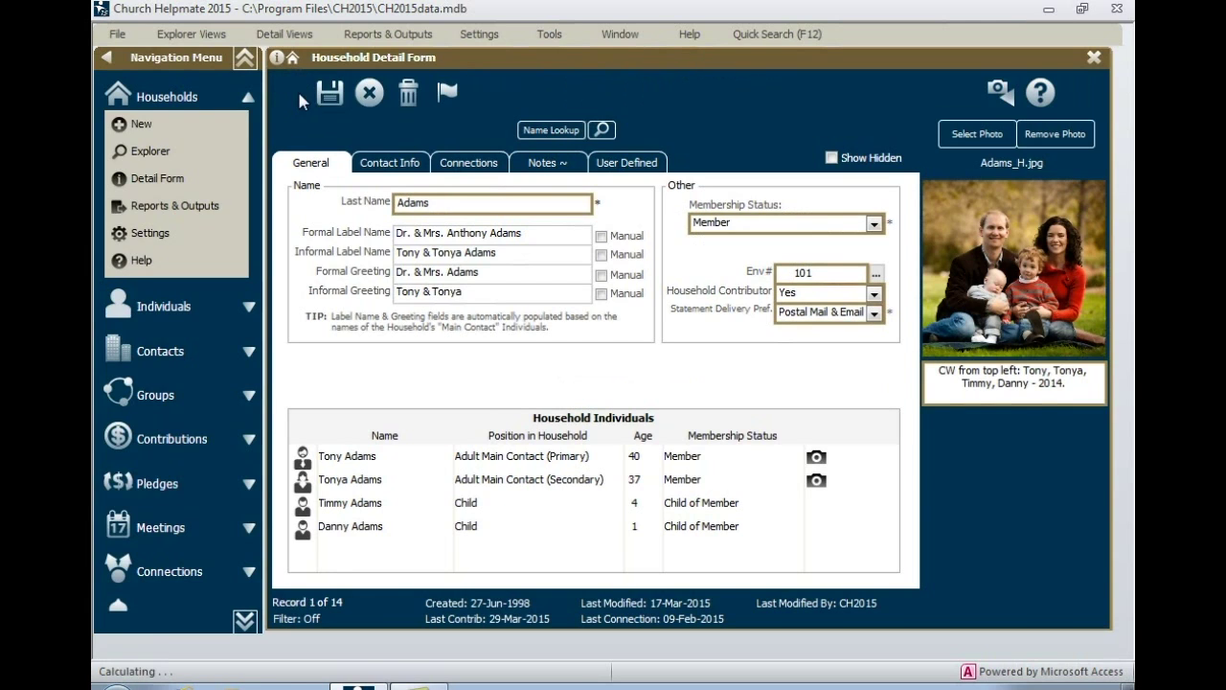
click(368, 93)
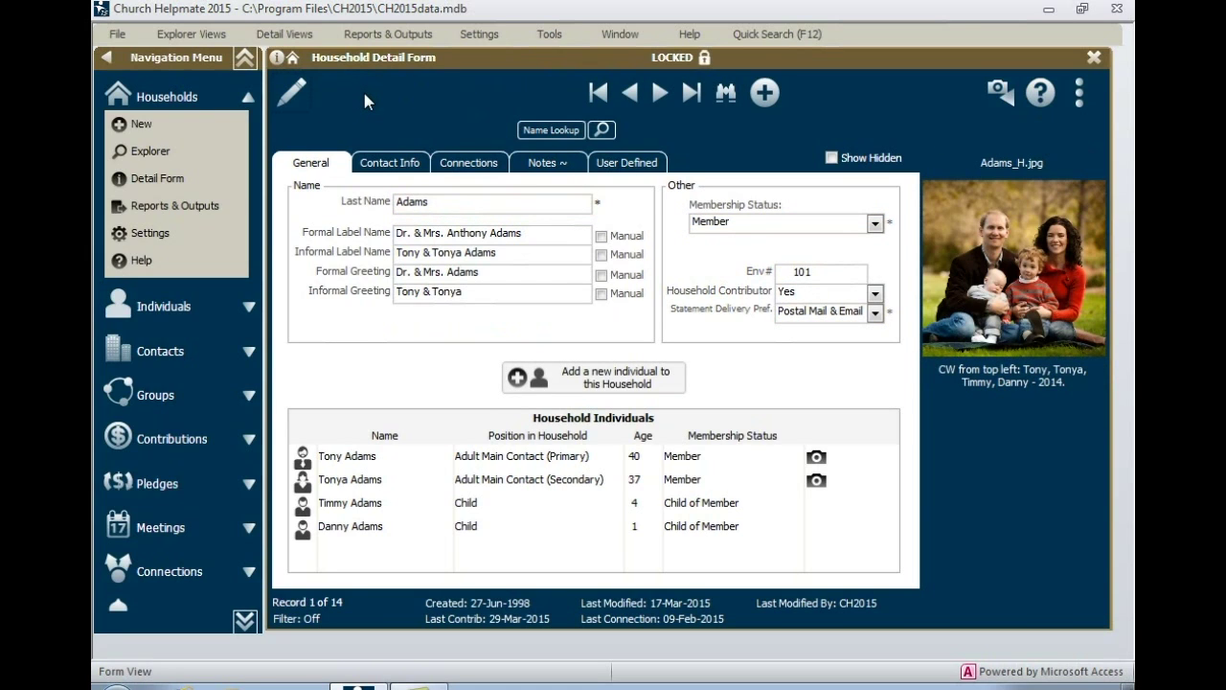
Review the household's private (pastoral), other and general notes
click(551, 165)
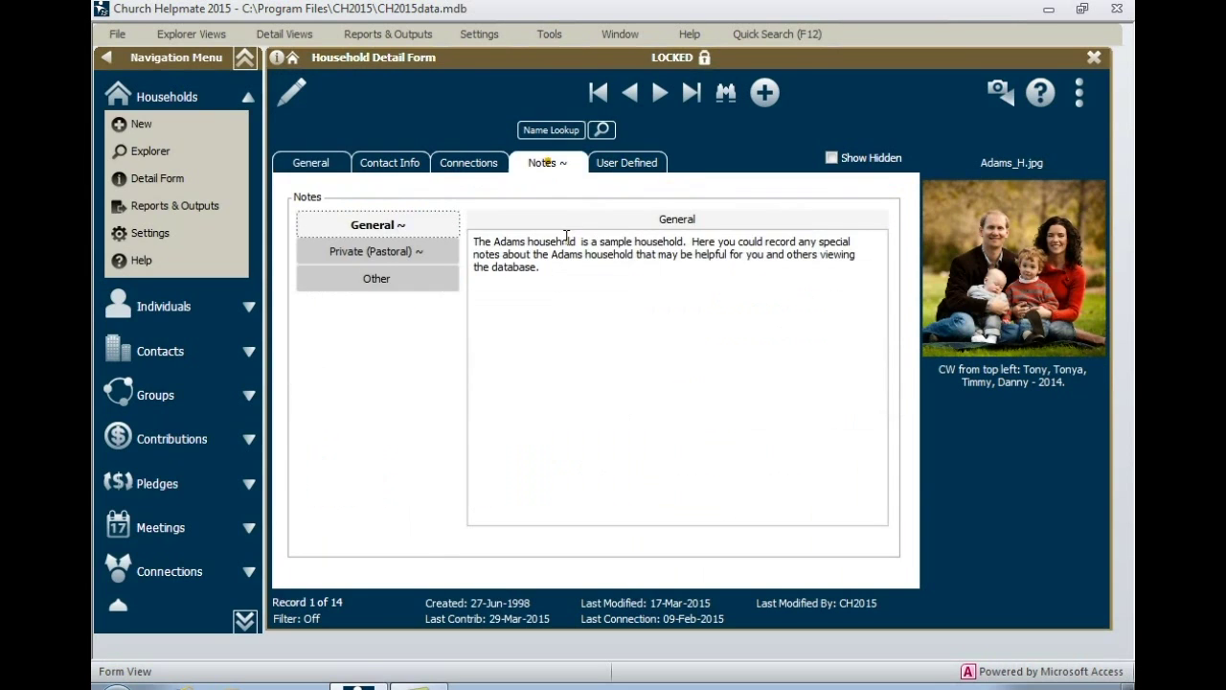
click(379, 253)
click(380, 279)
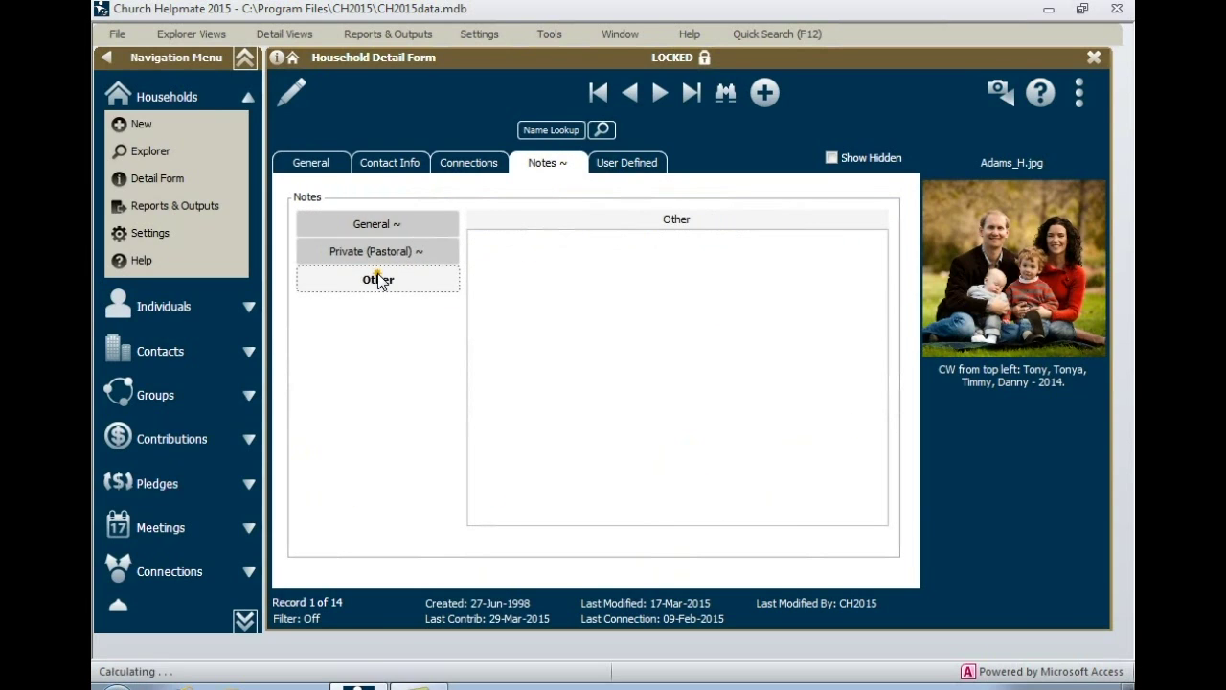
click(377, 224)
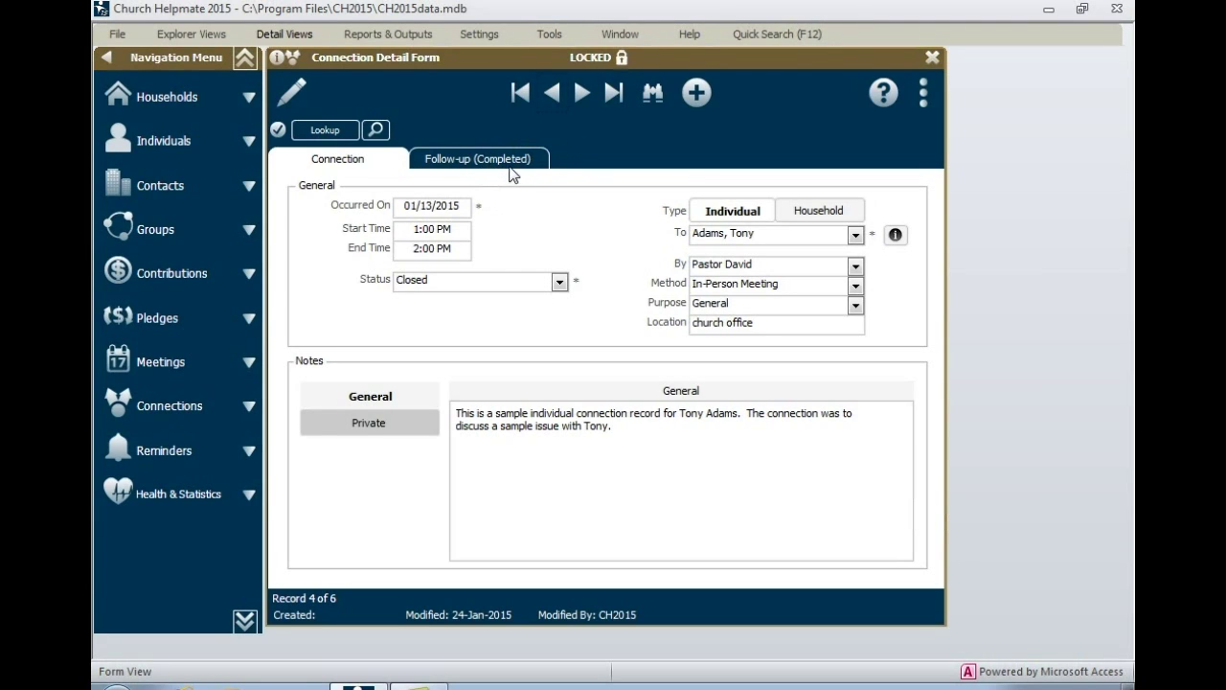
Browse the connection records and view the follow-up details of the household marriage counseling connection
click(581, 92)
click(562, 100)
click(560, 100)
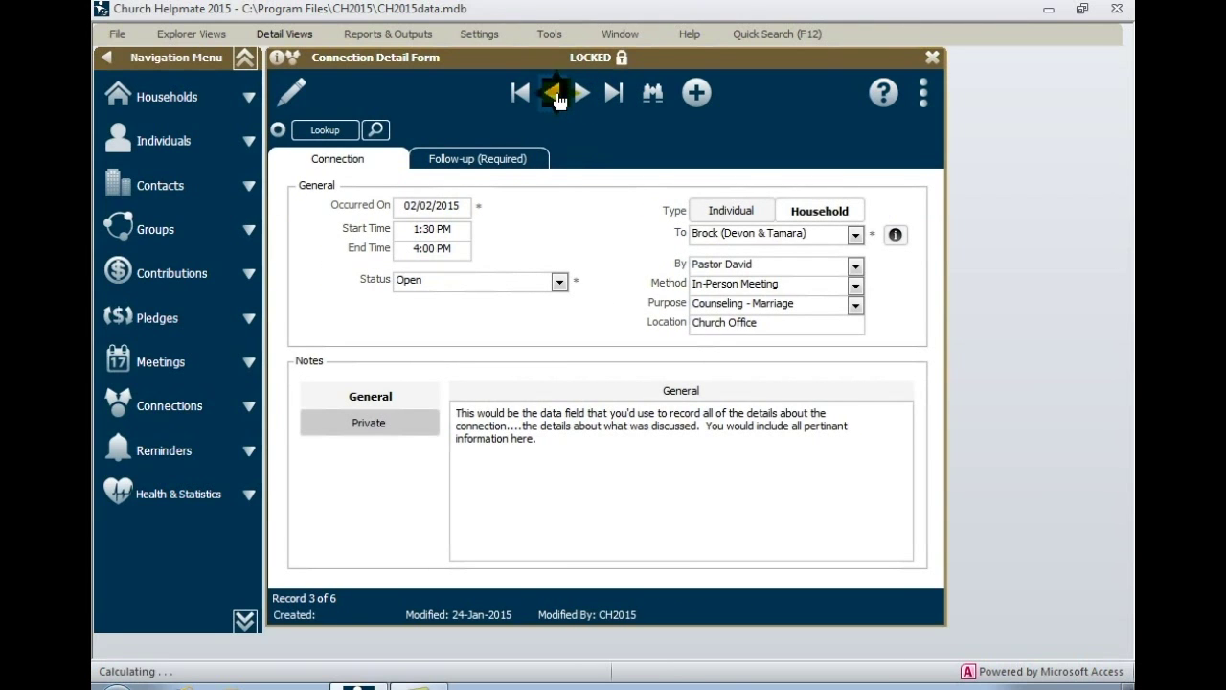
click(504, 160)
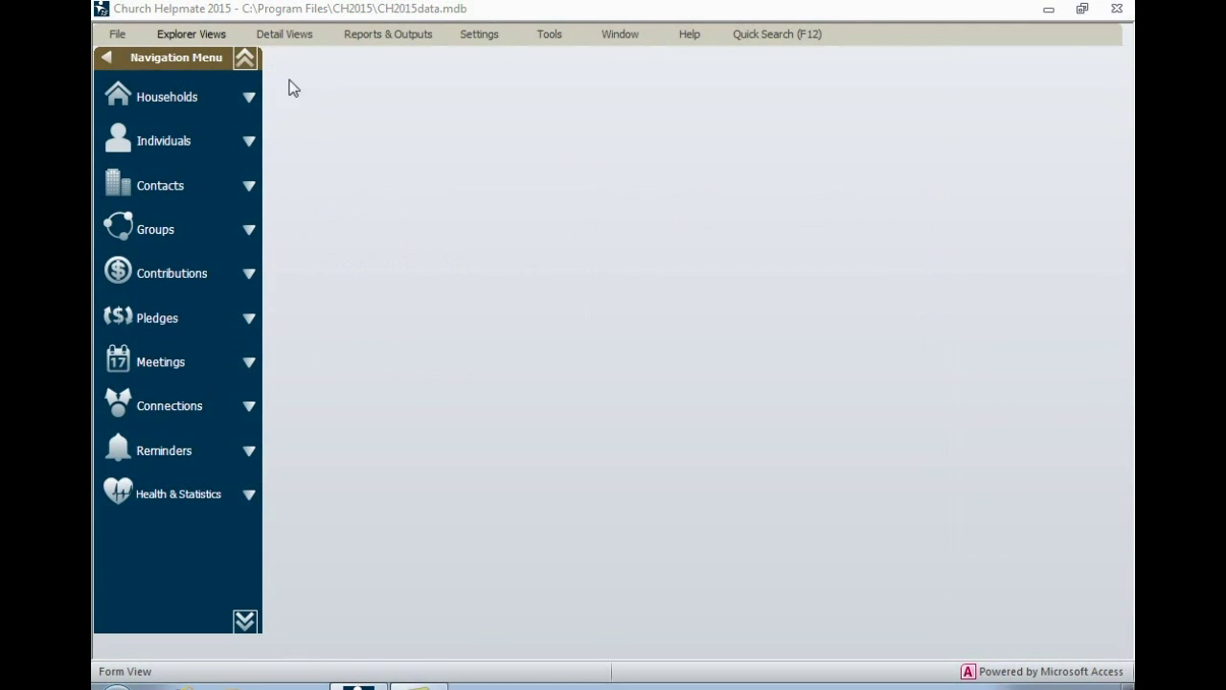
Open the Households Explorer and show all households
click(192, 34)
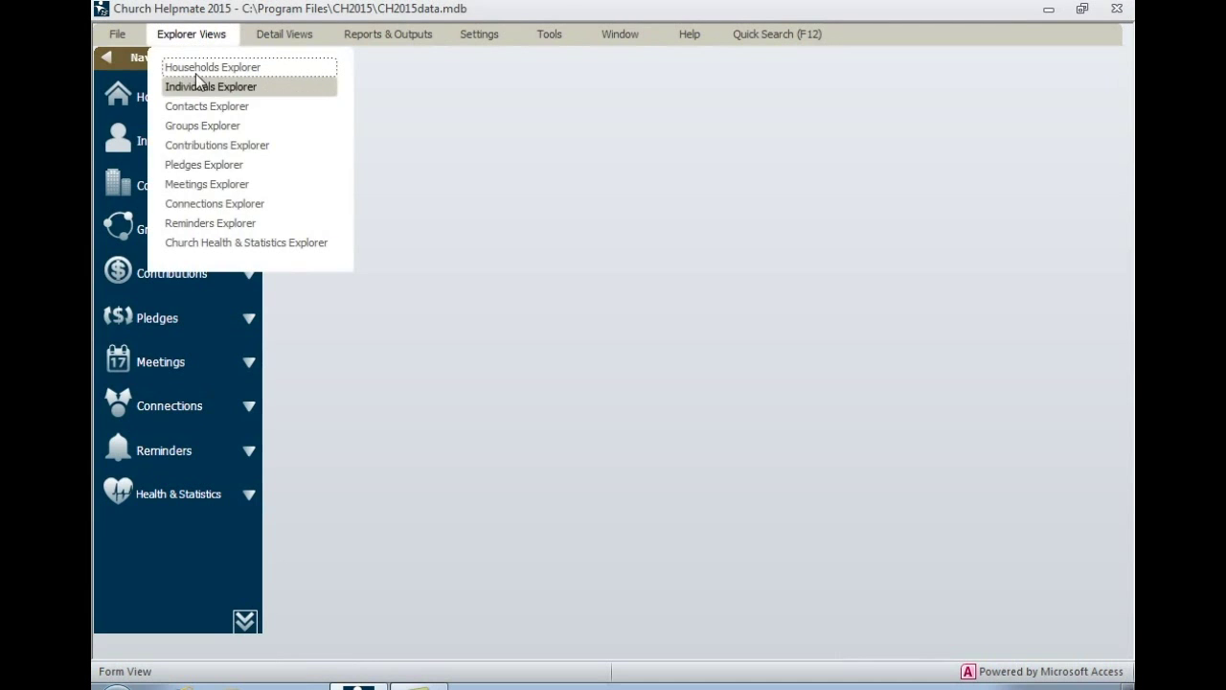
click(193, 36)
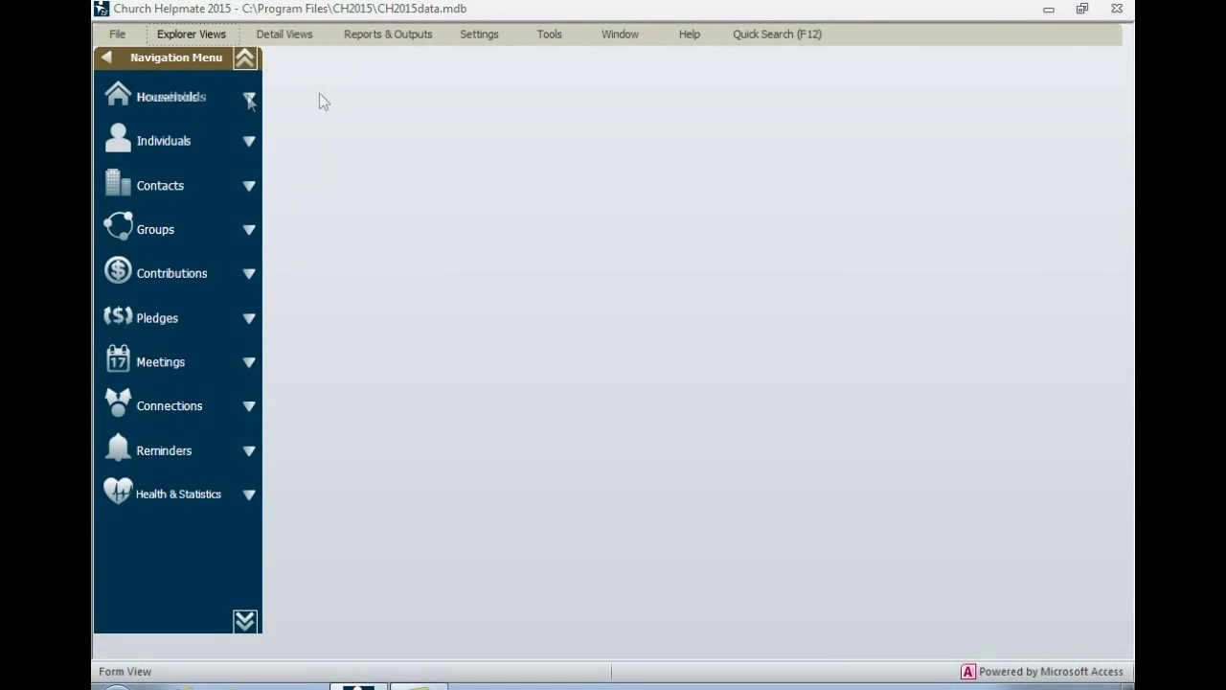
click(248, 98)
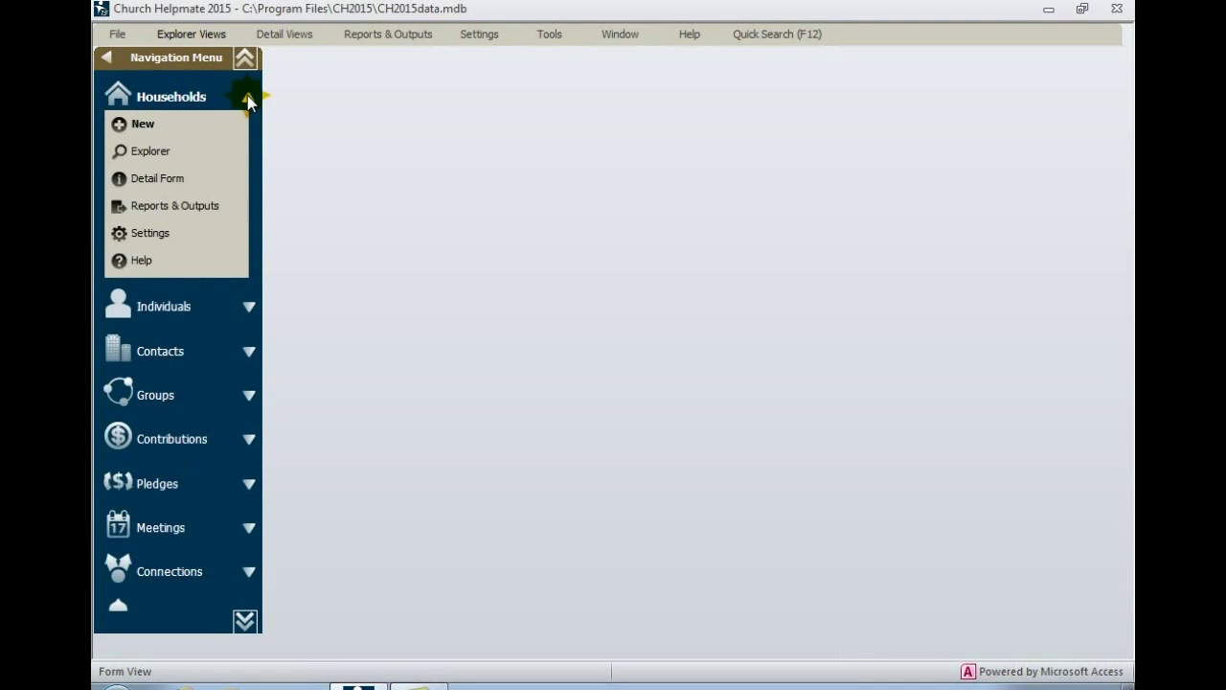
click(151, 151)
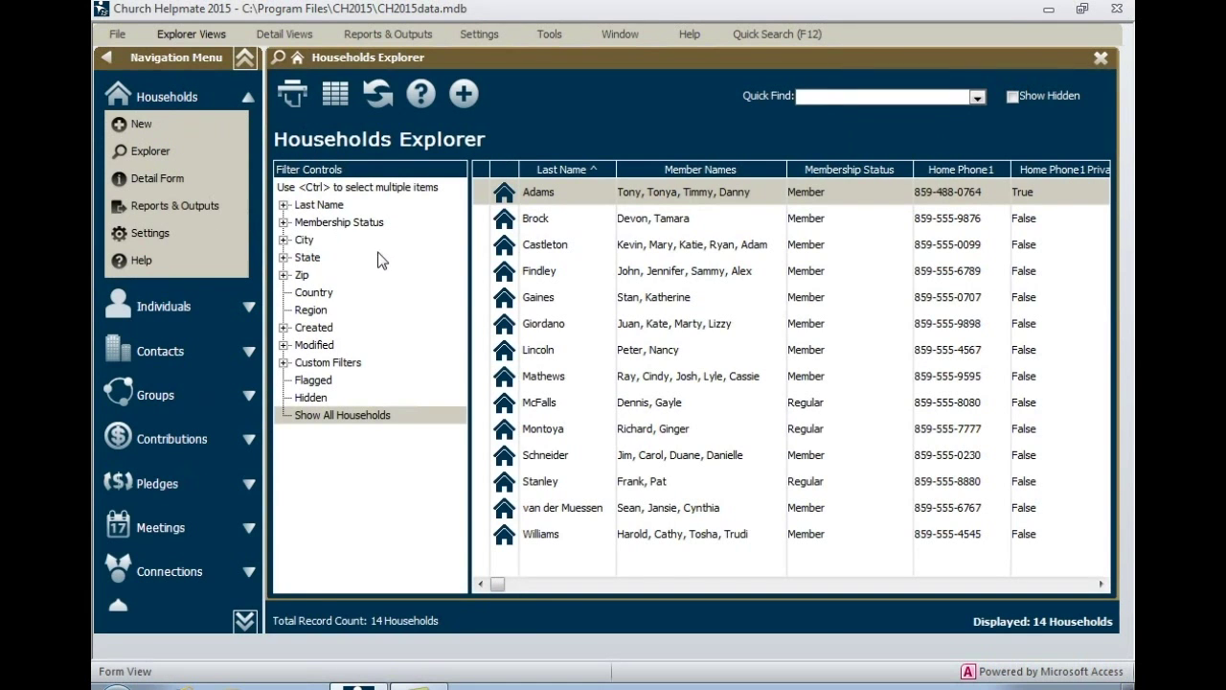
click(395, 422)
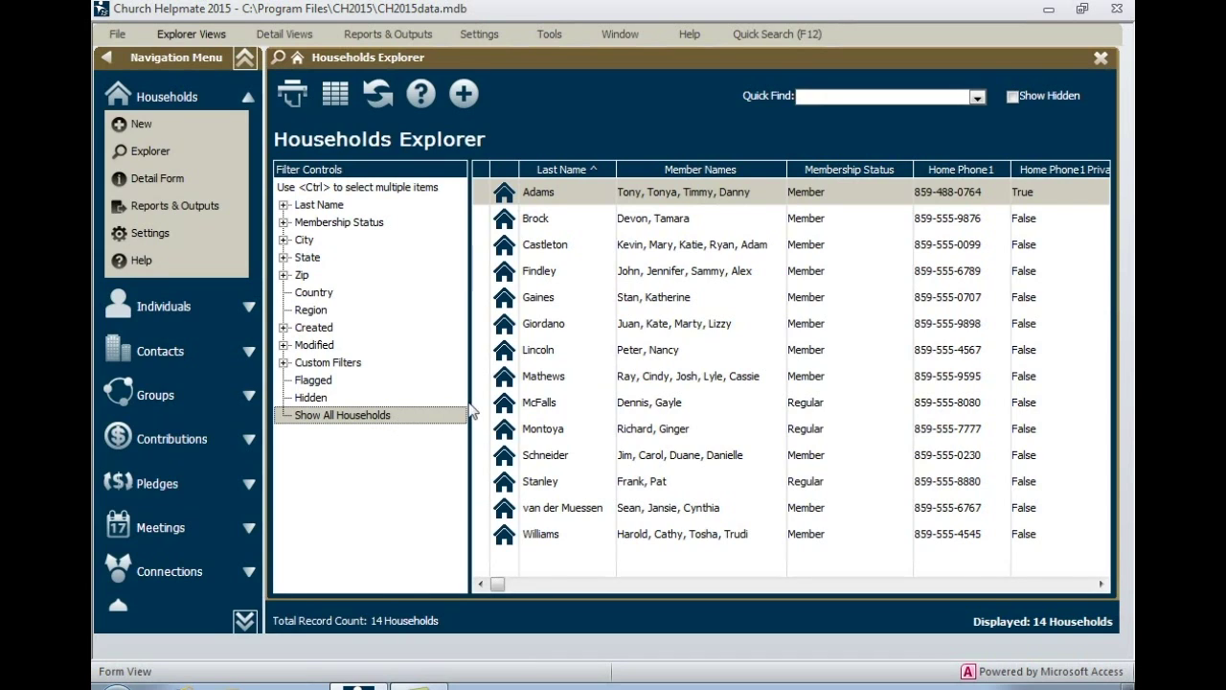
Move down and back up through the household records in the explorer list
click(705, 222)
key(Down)
key(Down)
key(Down)
key(Down)
key(Down)
key(Down)
key(Down)
key(Down)
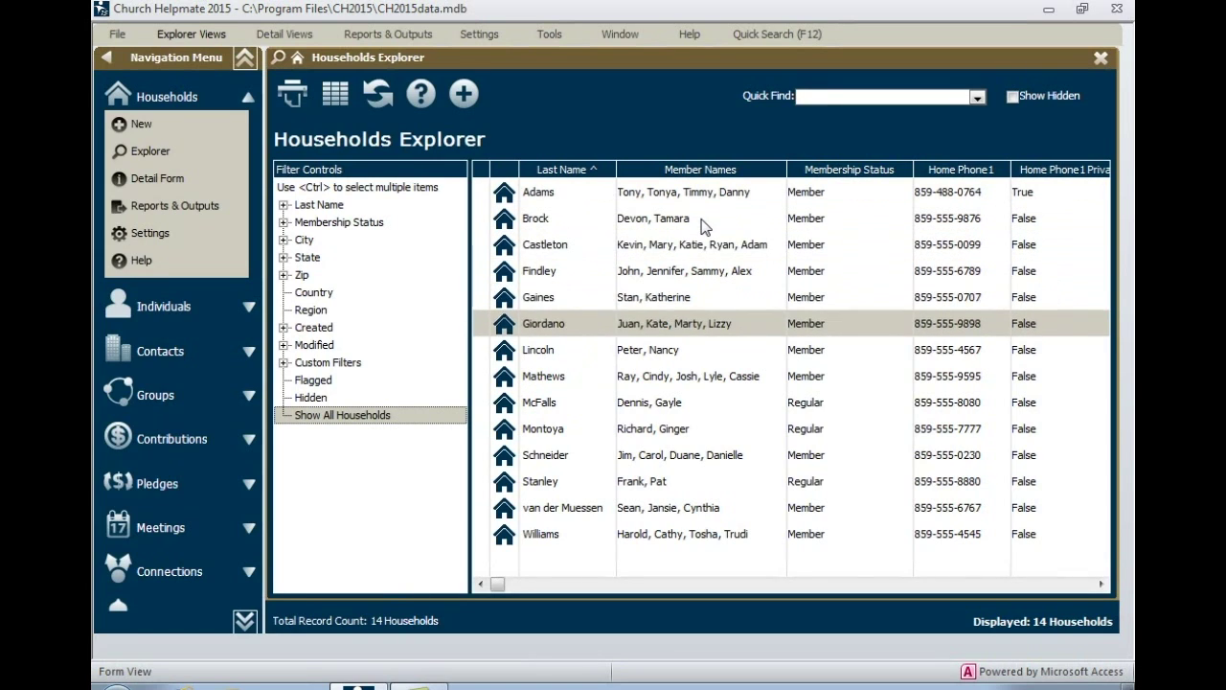
key(Down)
key(Down)
key(Up)
key(Up)
key(Up)
key(Up)
key(Up)
key(Up)
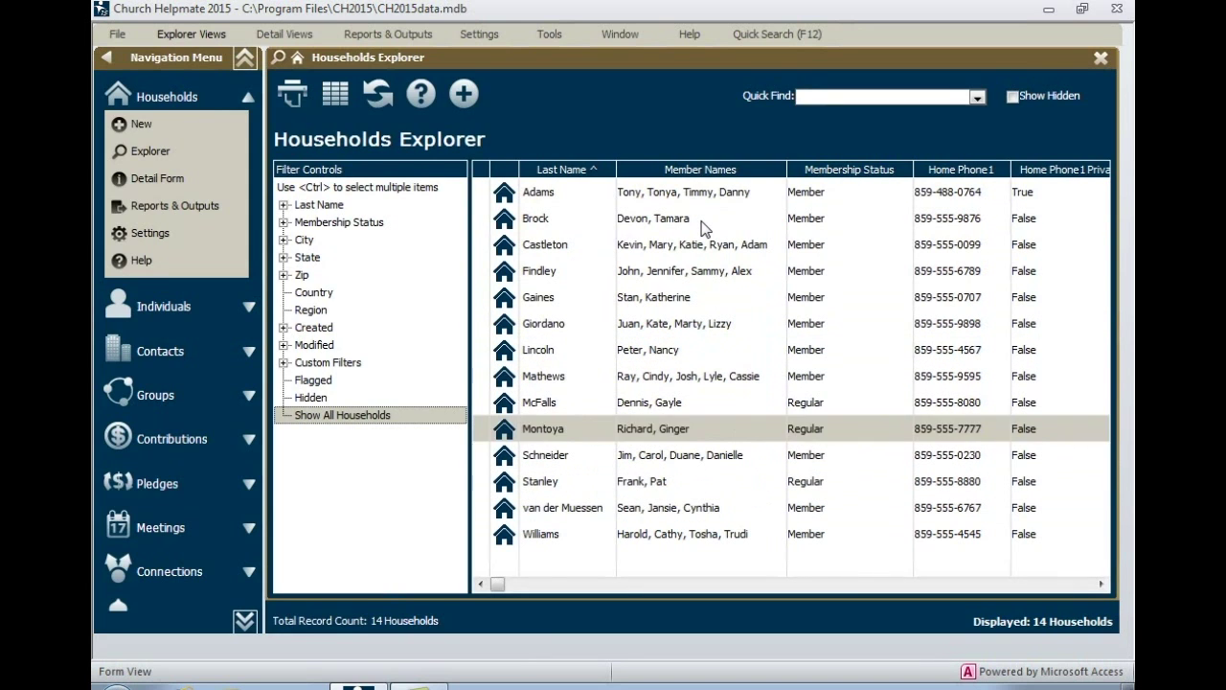
key(Up)
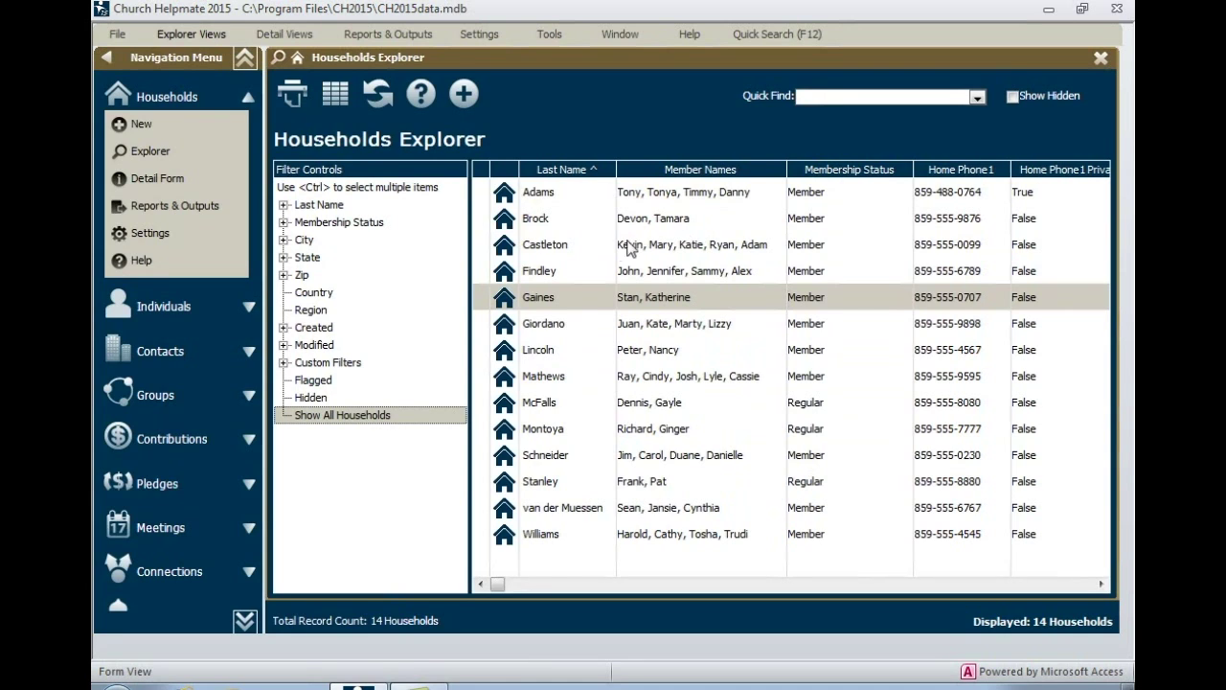
Open the Individuals Explorer and filter it to the last name groups ABC, DEF and GHI
click(248, 309)
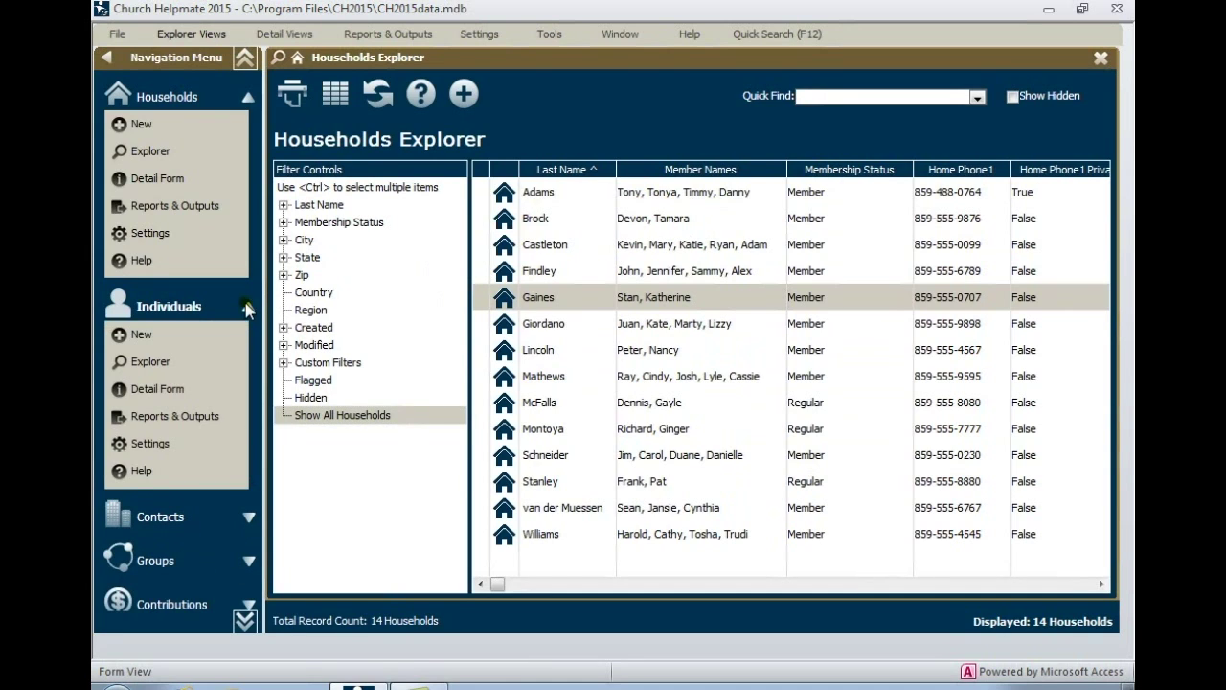
click(161, 362)
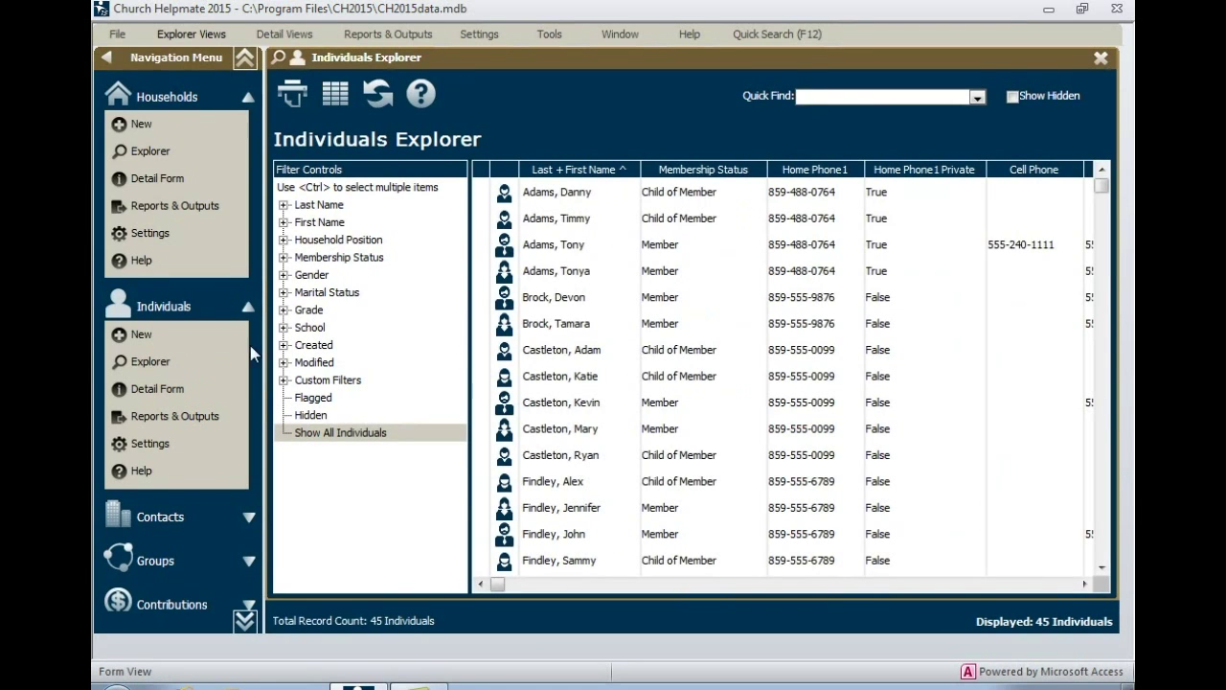
click(377, 330)
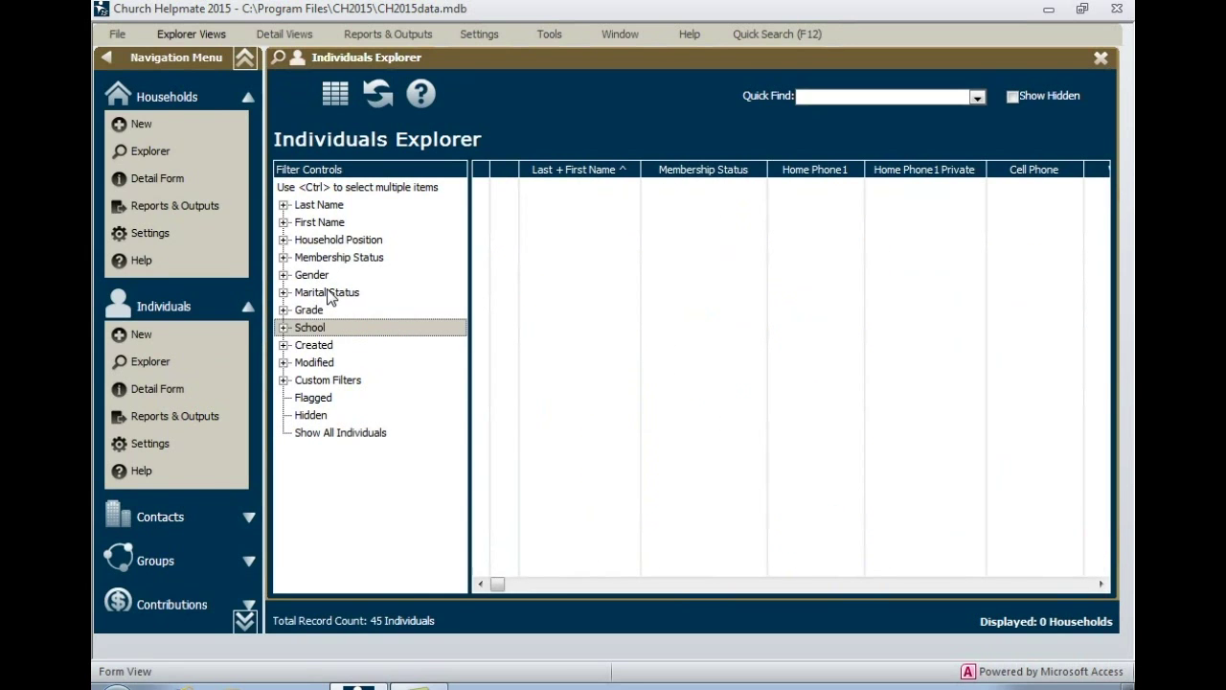
click(282, 206)
click(321, 223)
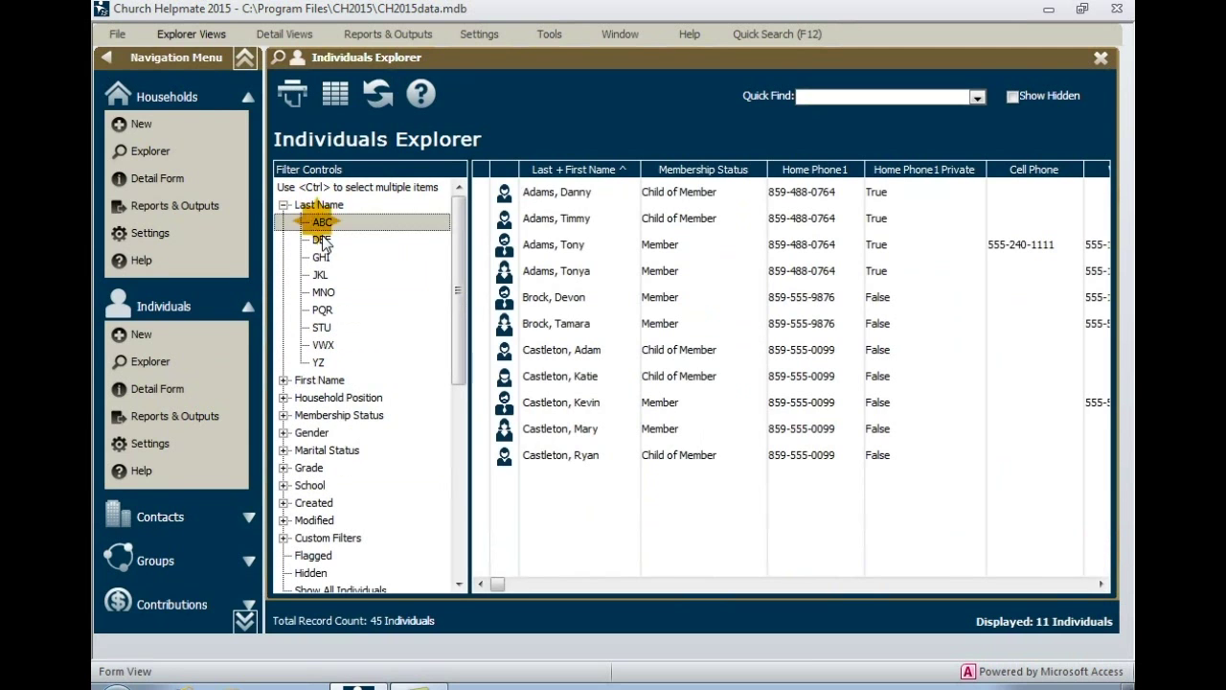
ctrl+click(324, 241)
ctrl+click(322, 259)
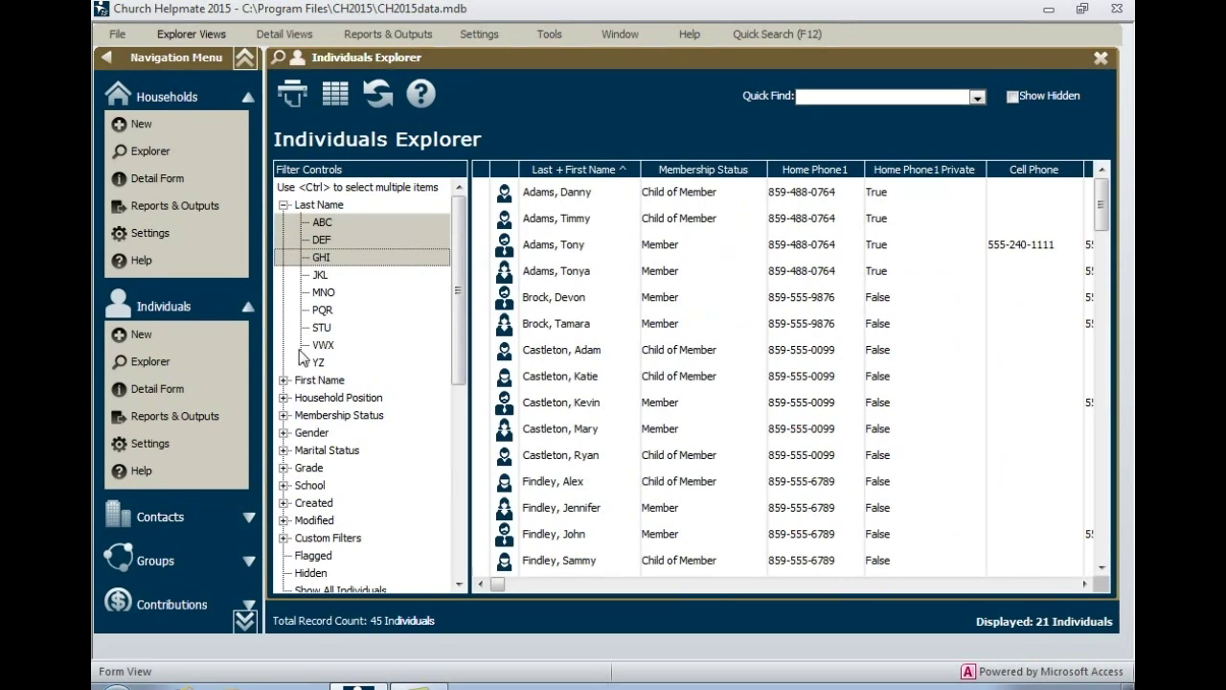
Narrow the individuals list to membership statuses Member and Regular and to gender Males
click(285, 415)
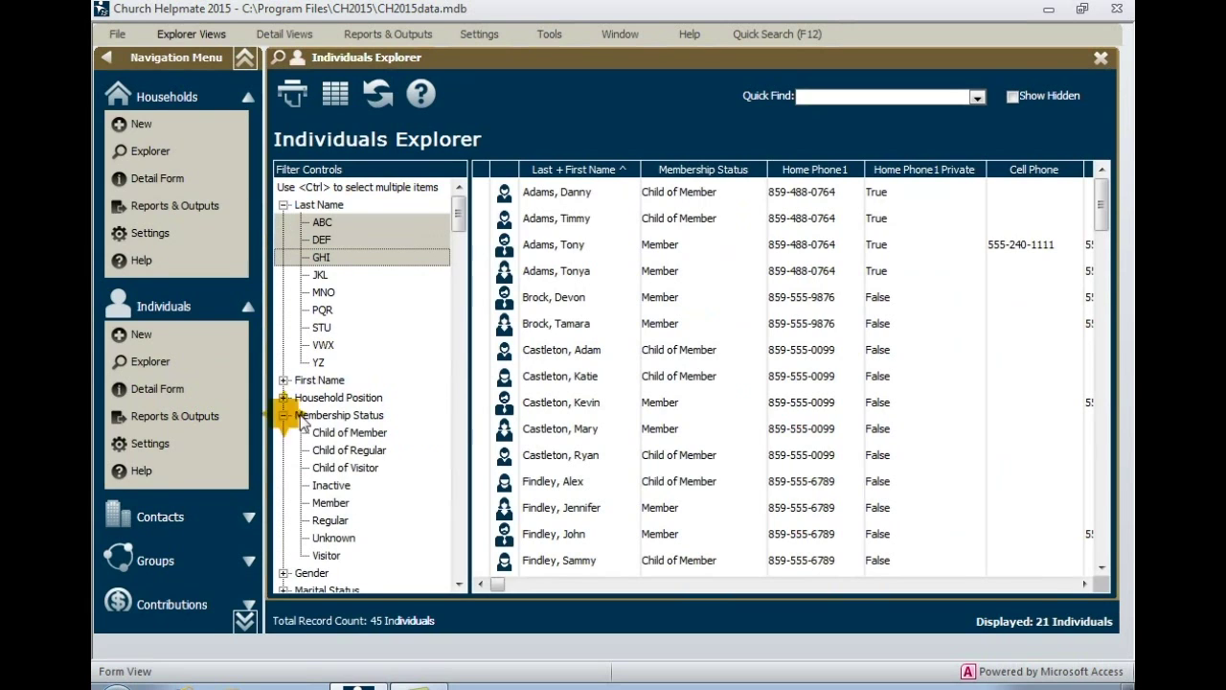
click(331, 504)
ctrl+click(330, 520)
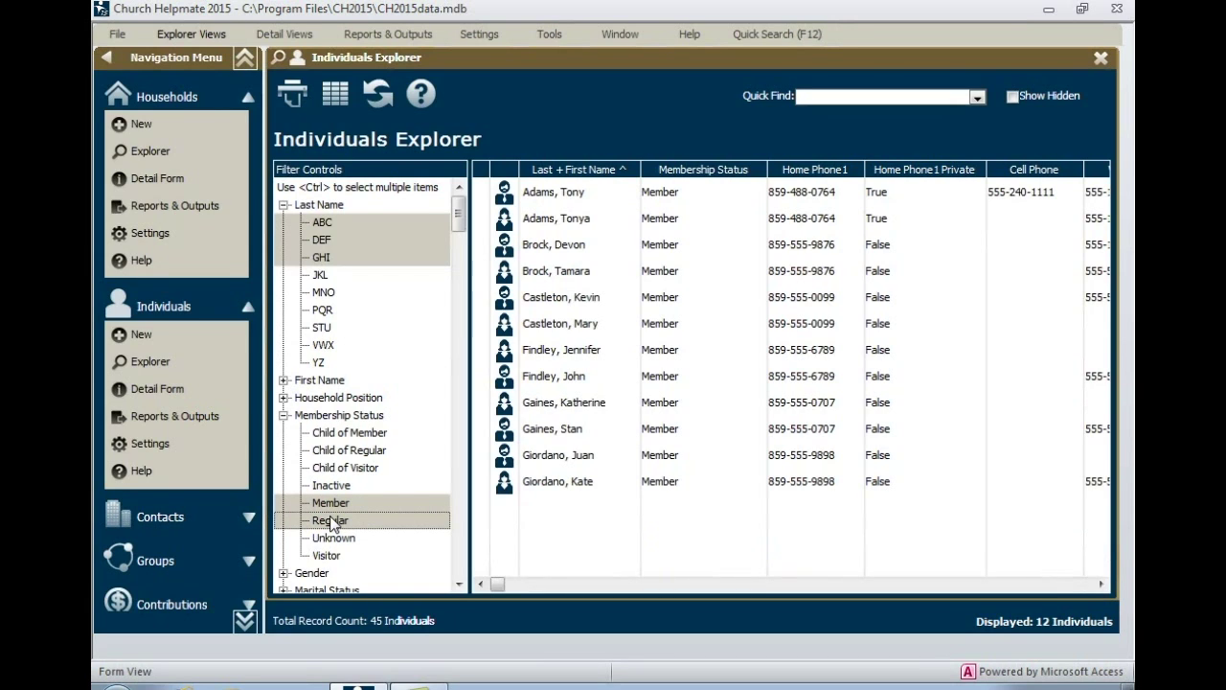
click(457, 584)
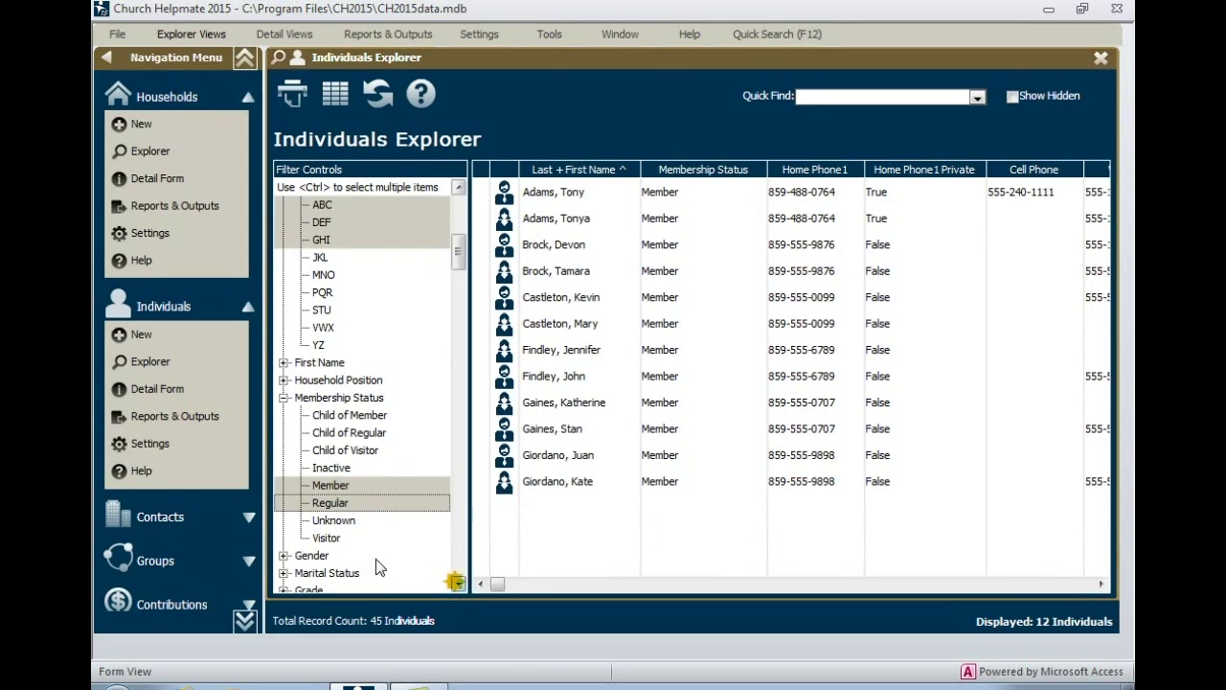
click(284, 555)
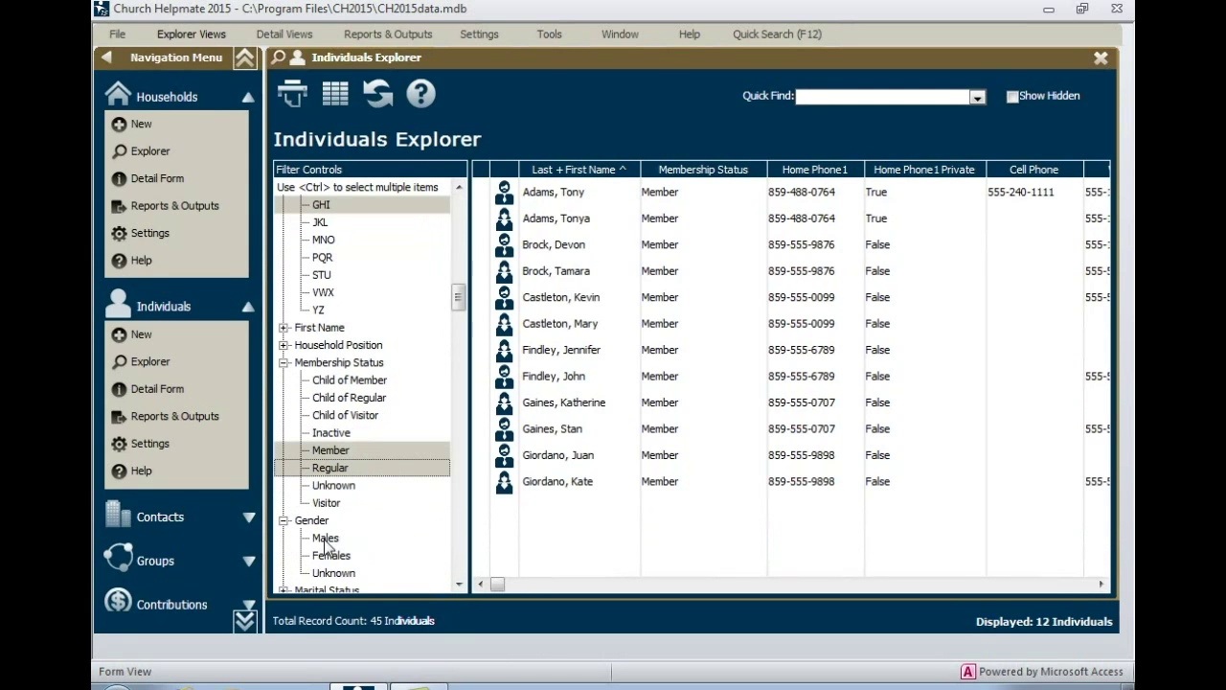
ctrl+click(326, 539)
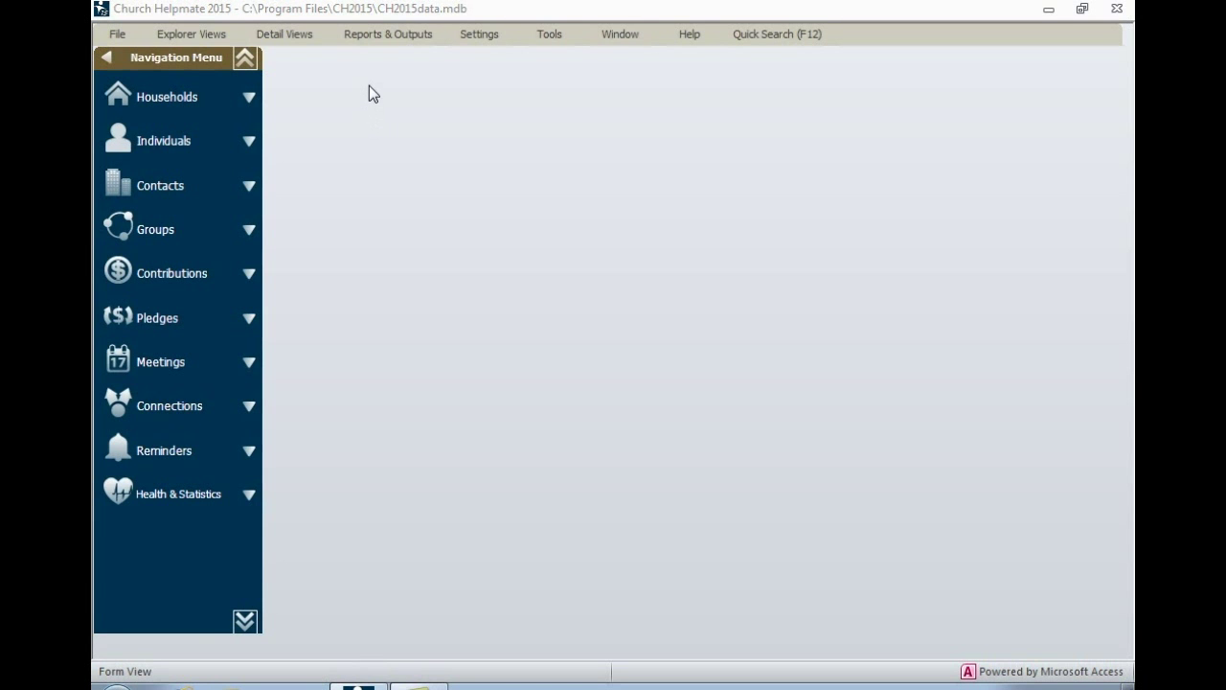
Open the Group Membership Output Configurator from the group reports and outputs
click(380, 33)
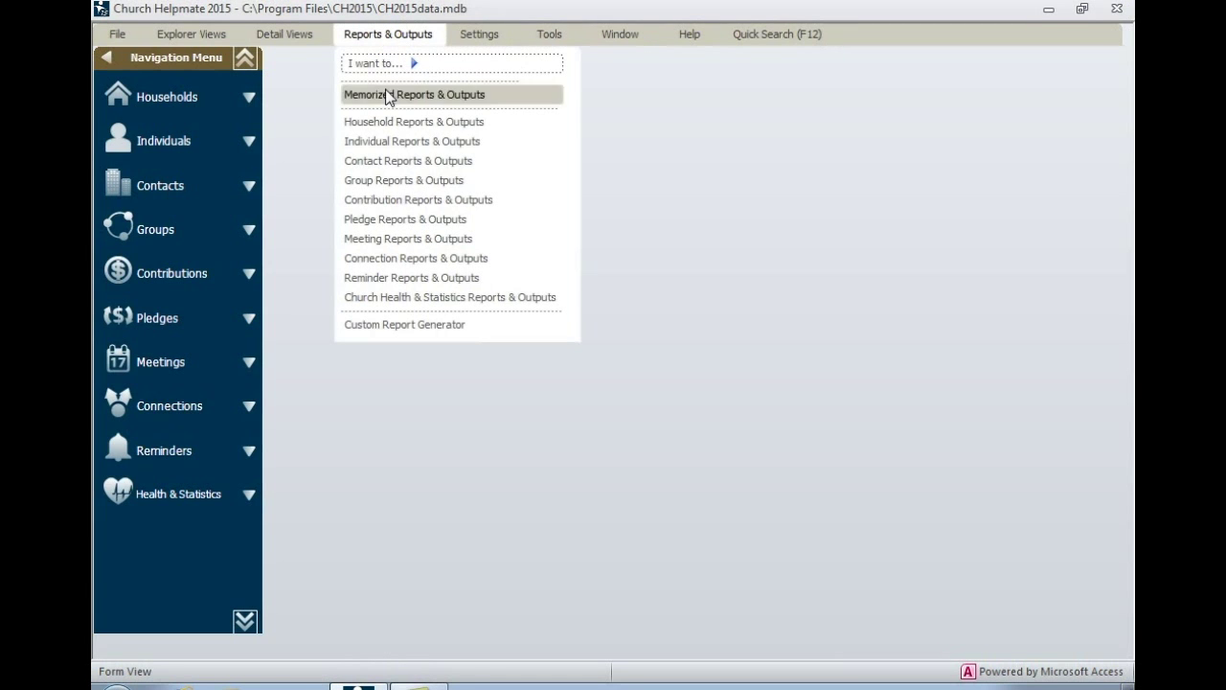
click(389, 181)
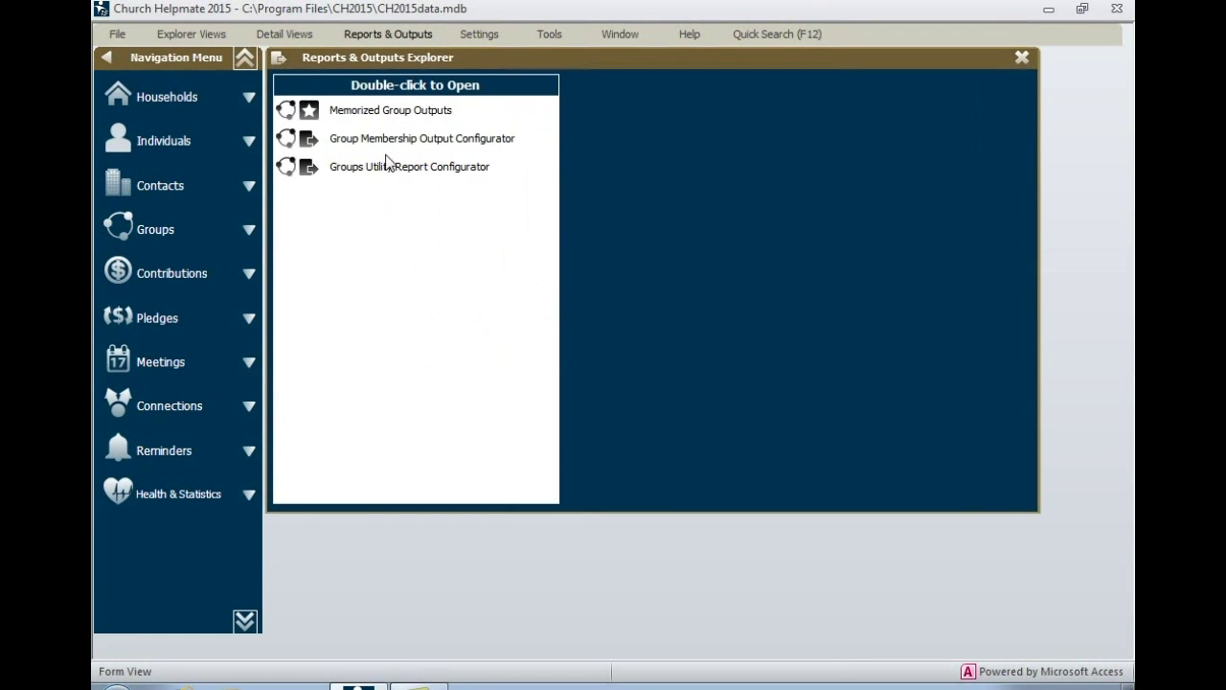
double_click(385, 139)
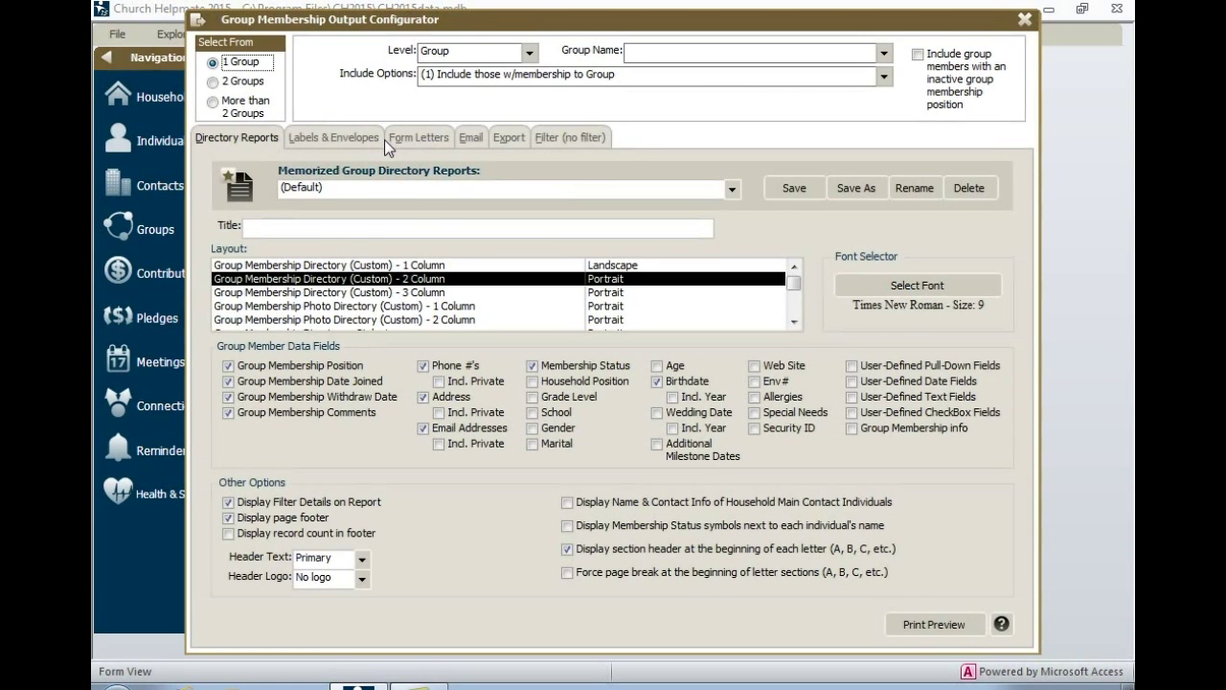
Preview the 04-06 yr. SS Class directory report with the name and contact info of household main contact individuals displayed
click(567, 505)
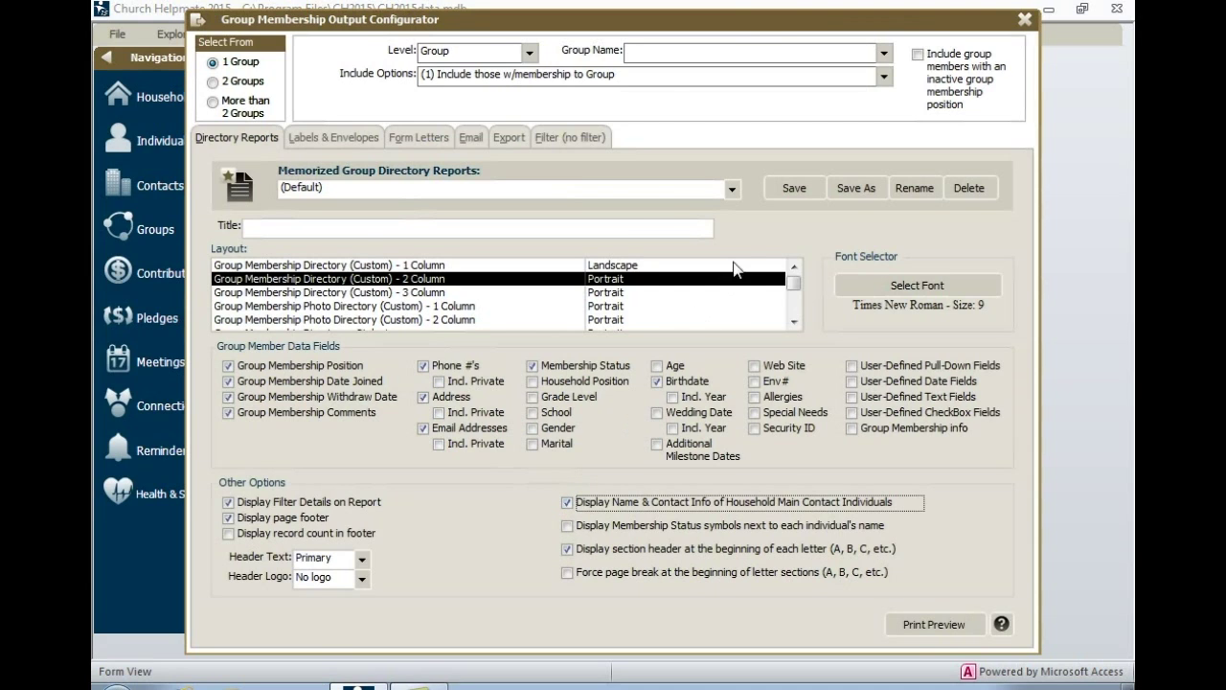
click(885, 54)
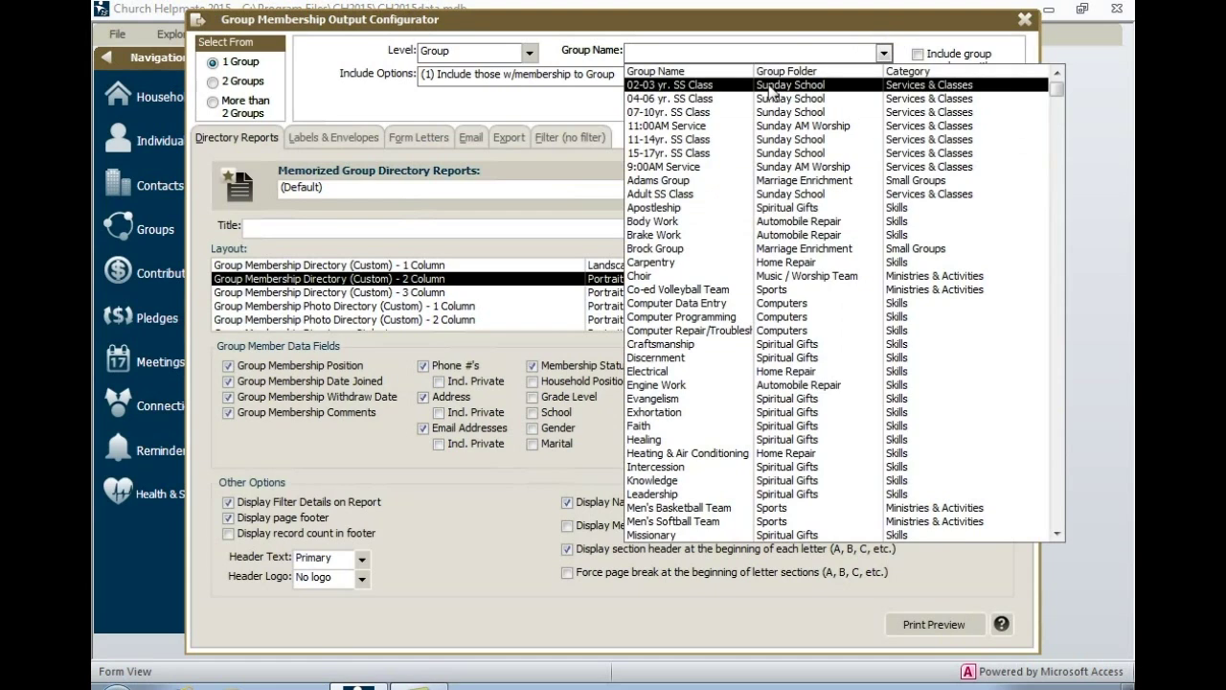
click(722, 94)
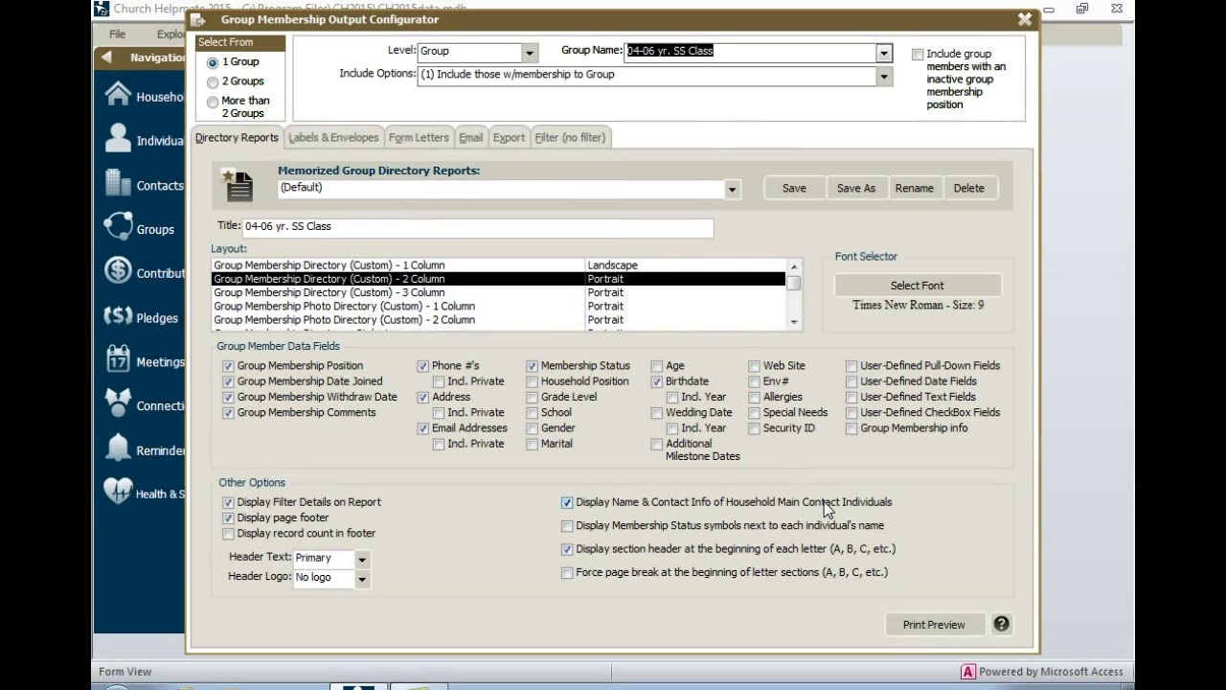
click(935, 624)
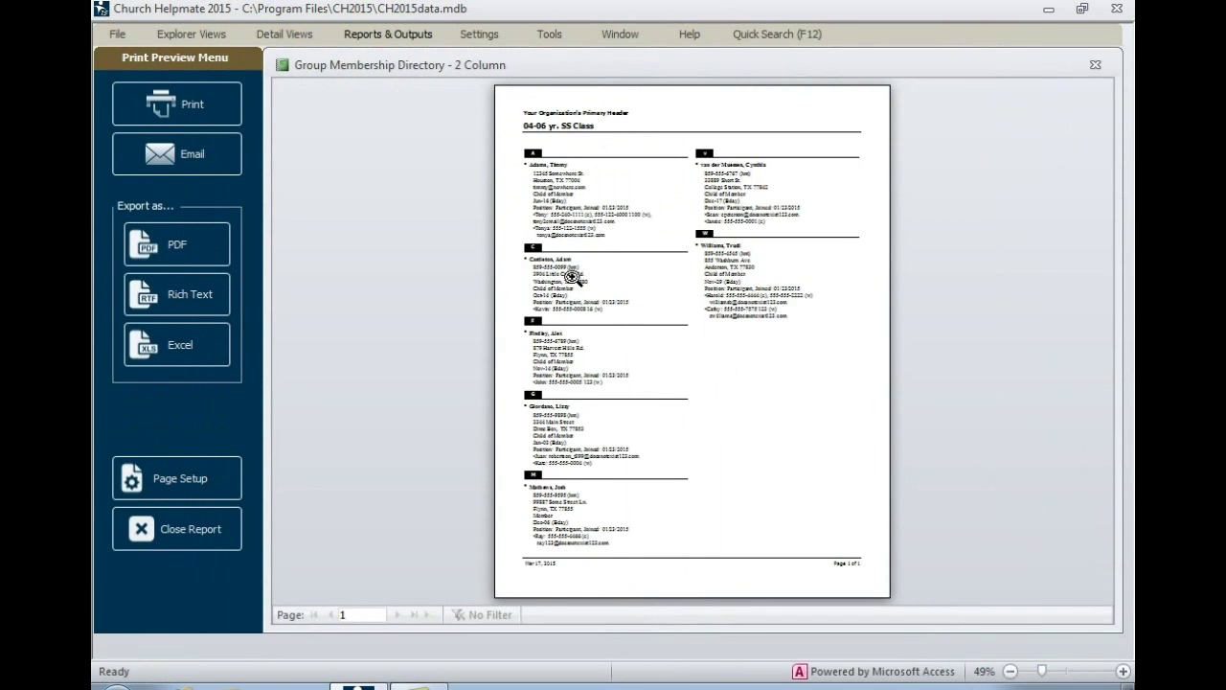
click(566, 220)
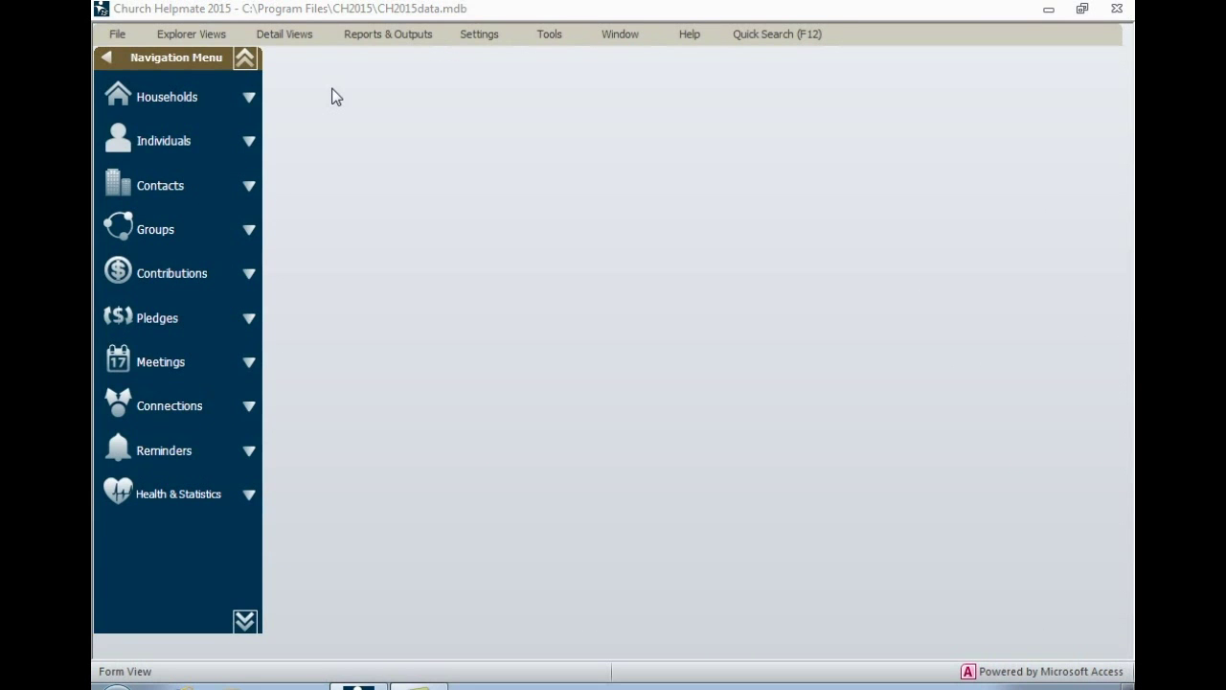
Preview the individual milestone report of birthdays for April through April, zoom in on its entries and close it
click(381, 33)
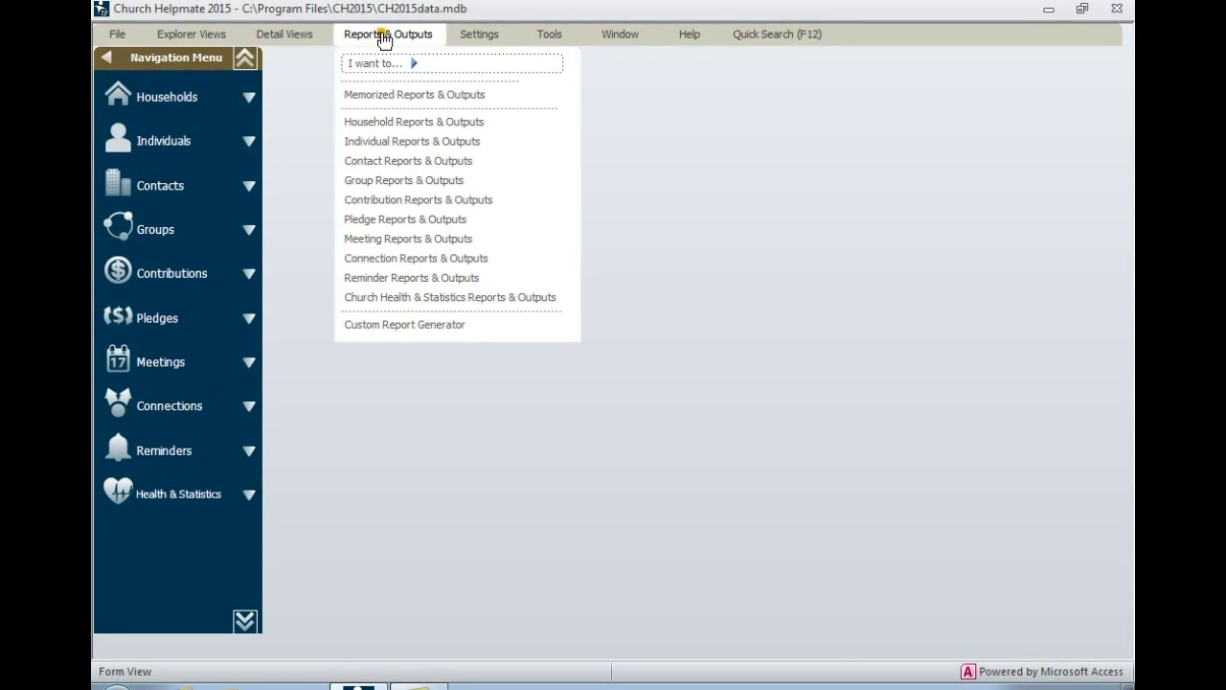
click(375, 136)
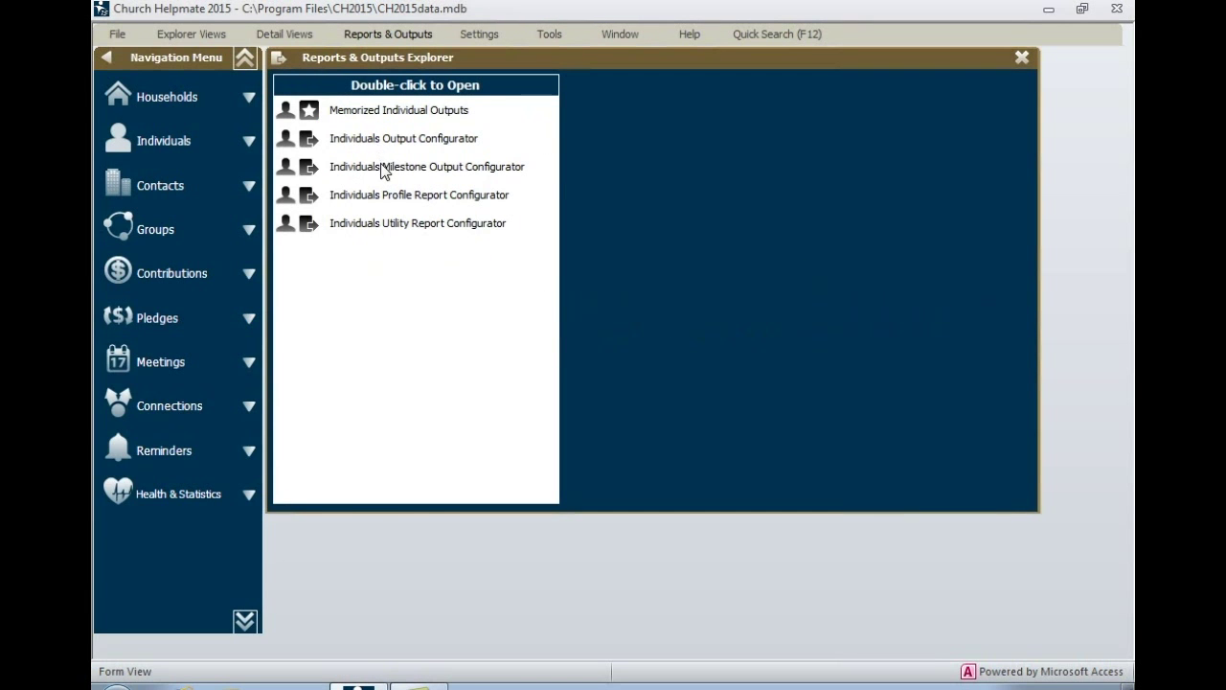
double_click(382, 169)
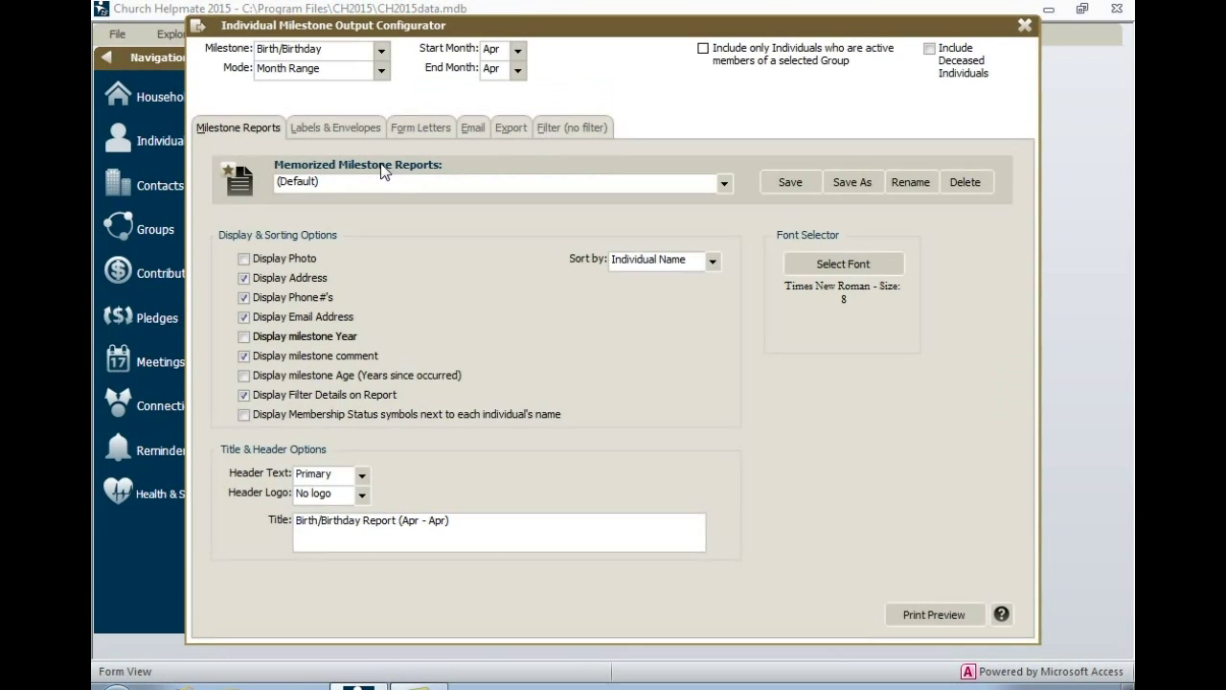
click(922, 614)
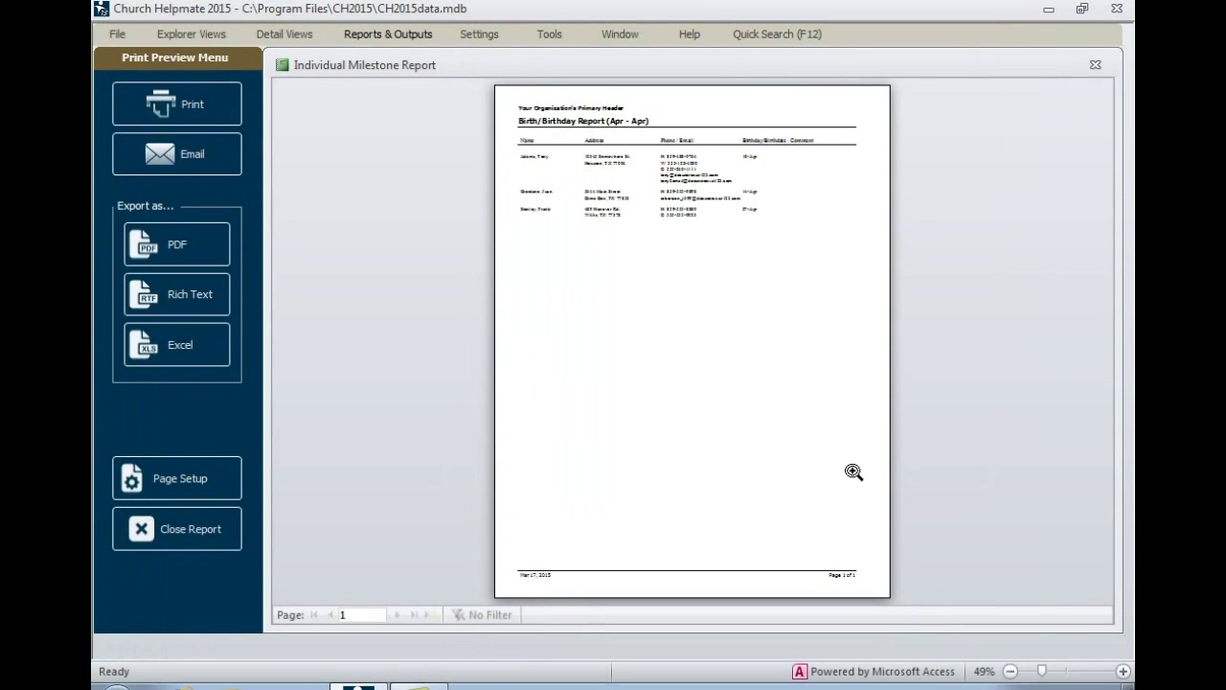
click(659, 176)
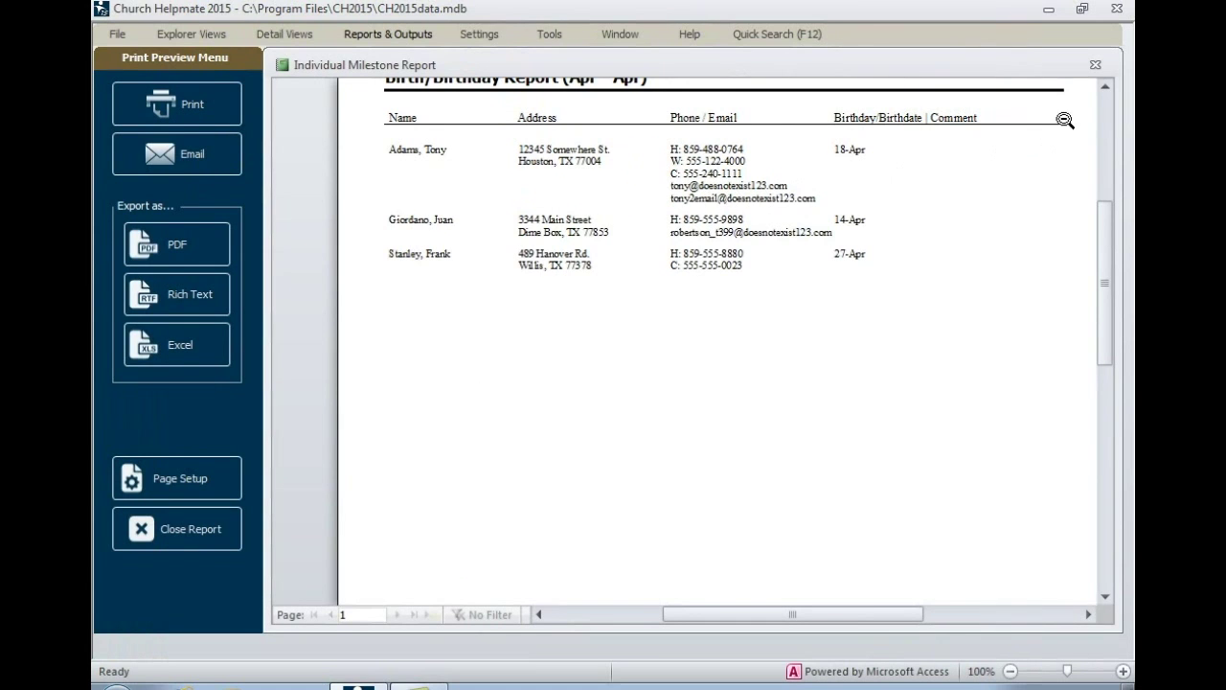
click(1093, 67)
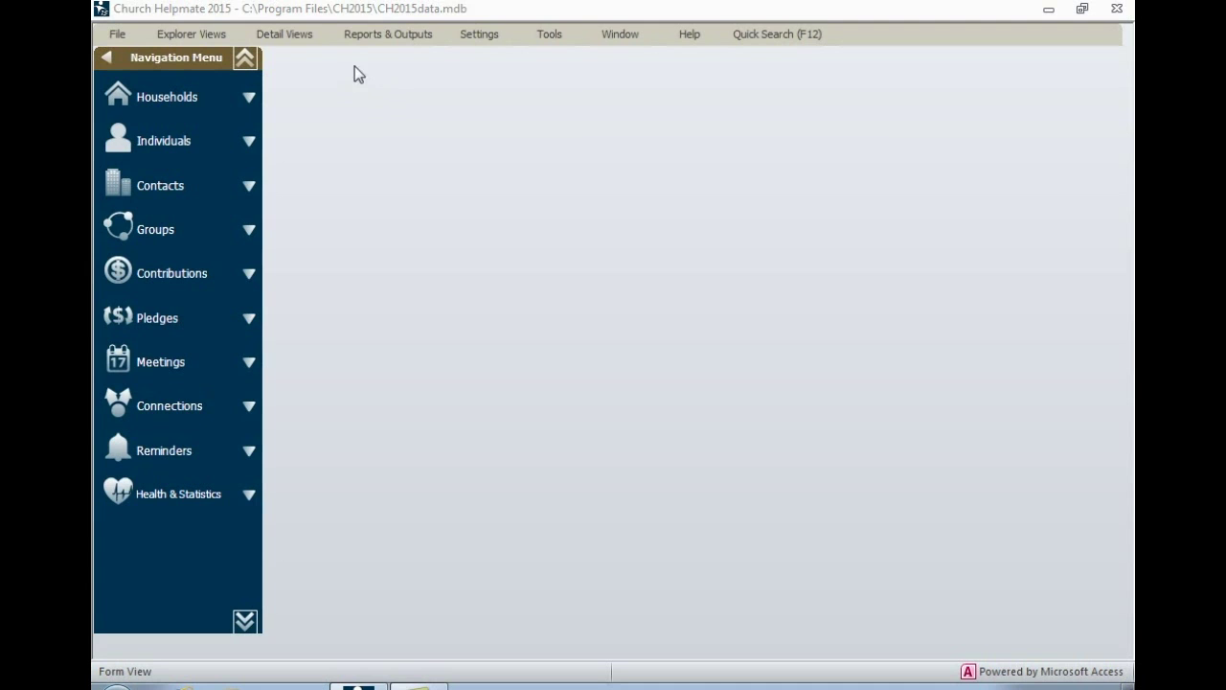
Preview the default two-column Household Directory from the Household Output Configurator
click(362, 31)
click(370, 121)
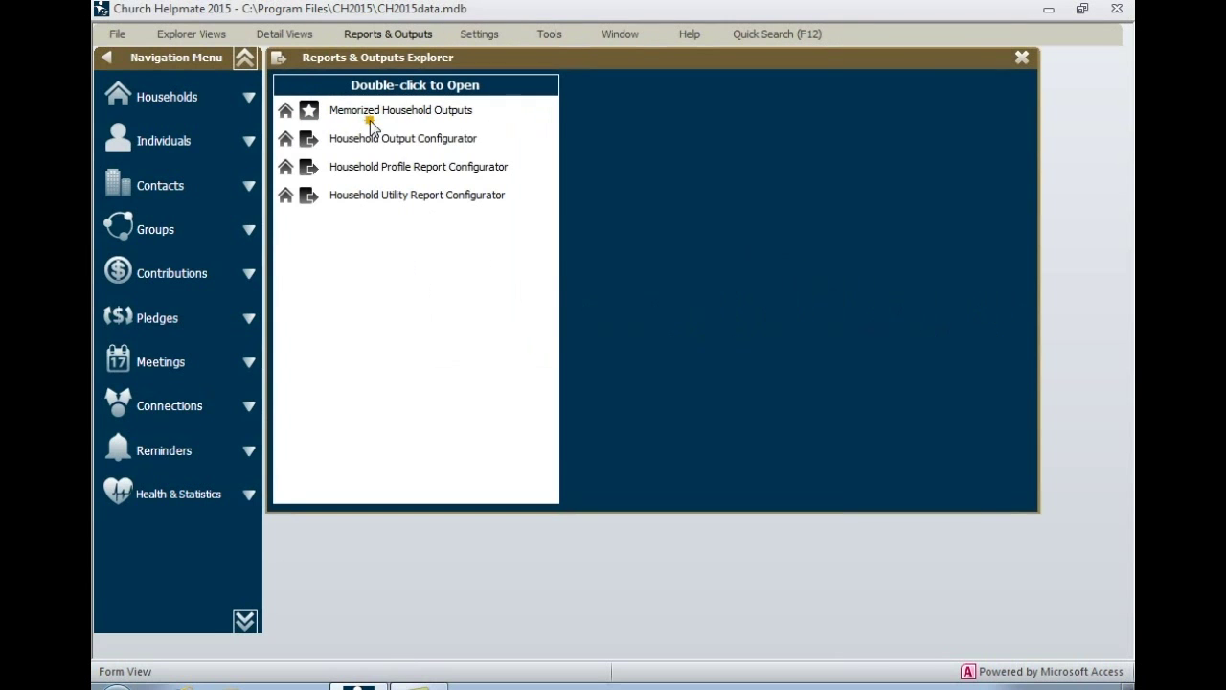
double_click(373, 139)
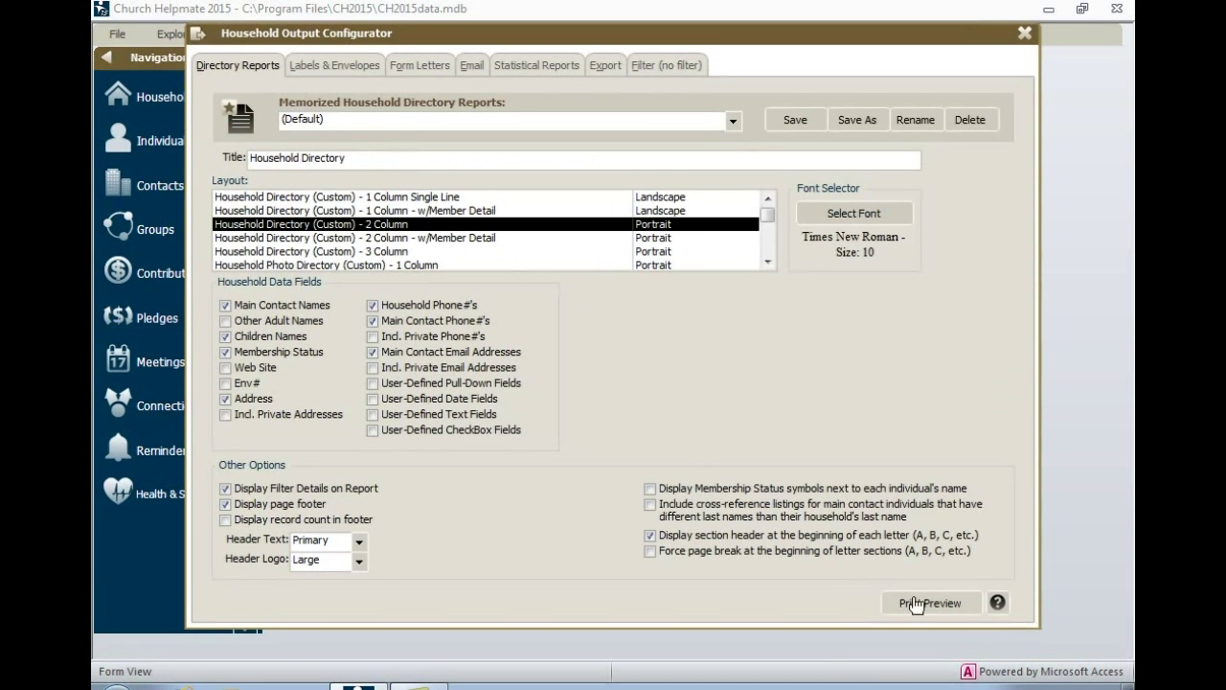
click(915, 604)
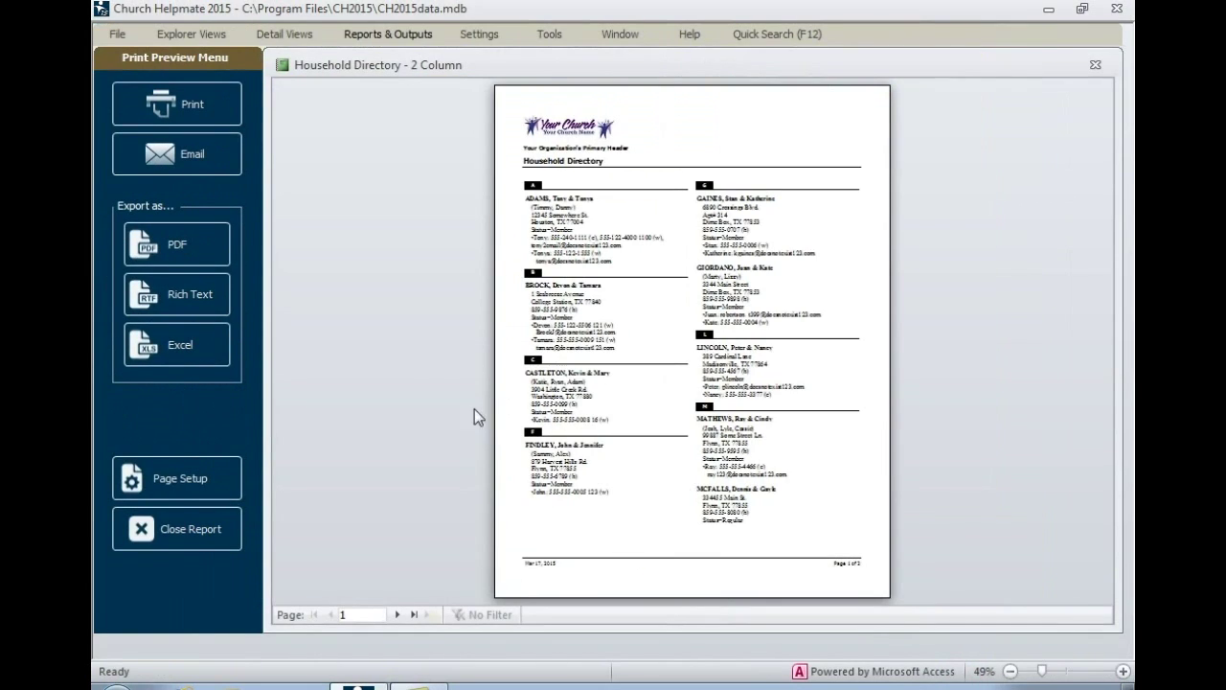
click(238, 179)
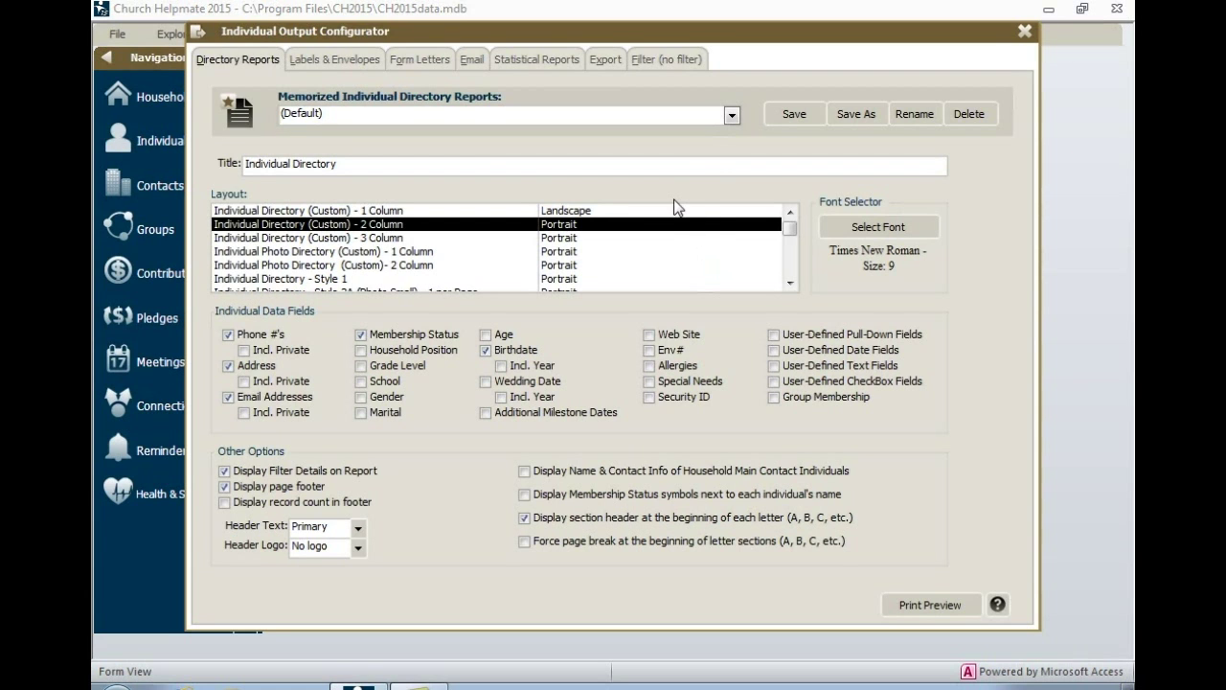
Filter the individual output to membership statuses Member and Regular and check how many individuals the filter returns
click(661, 60)
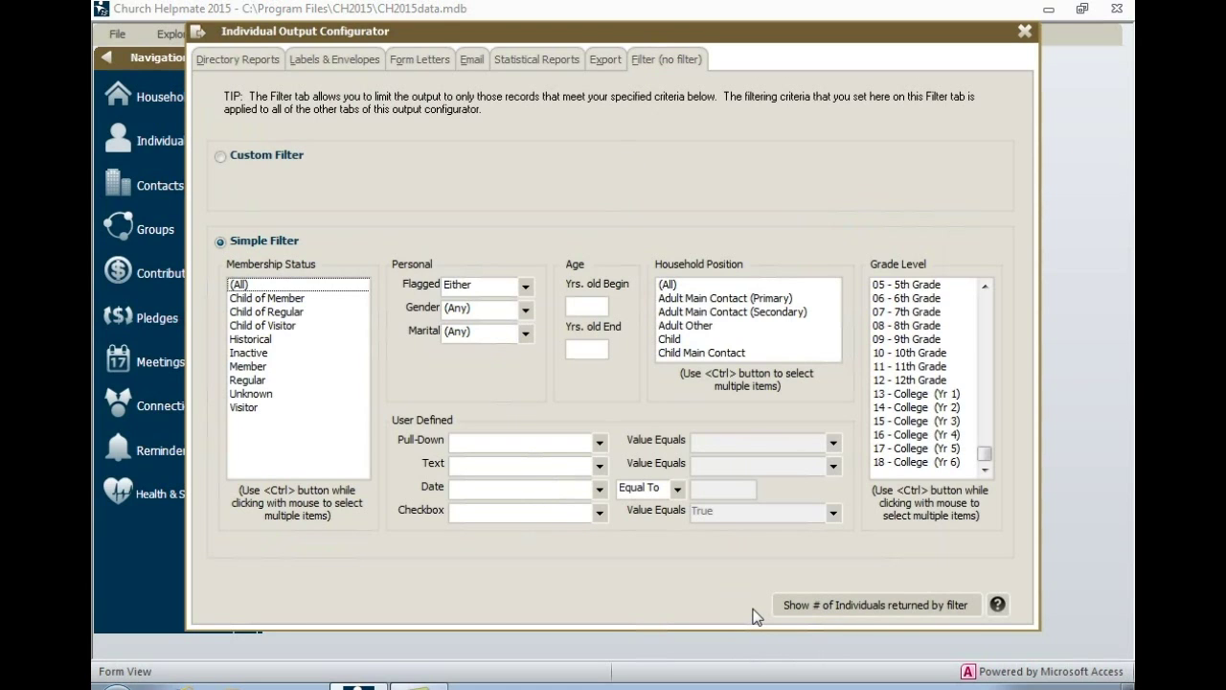
click(264, 366)
ctrl+click(260, 380)
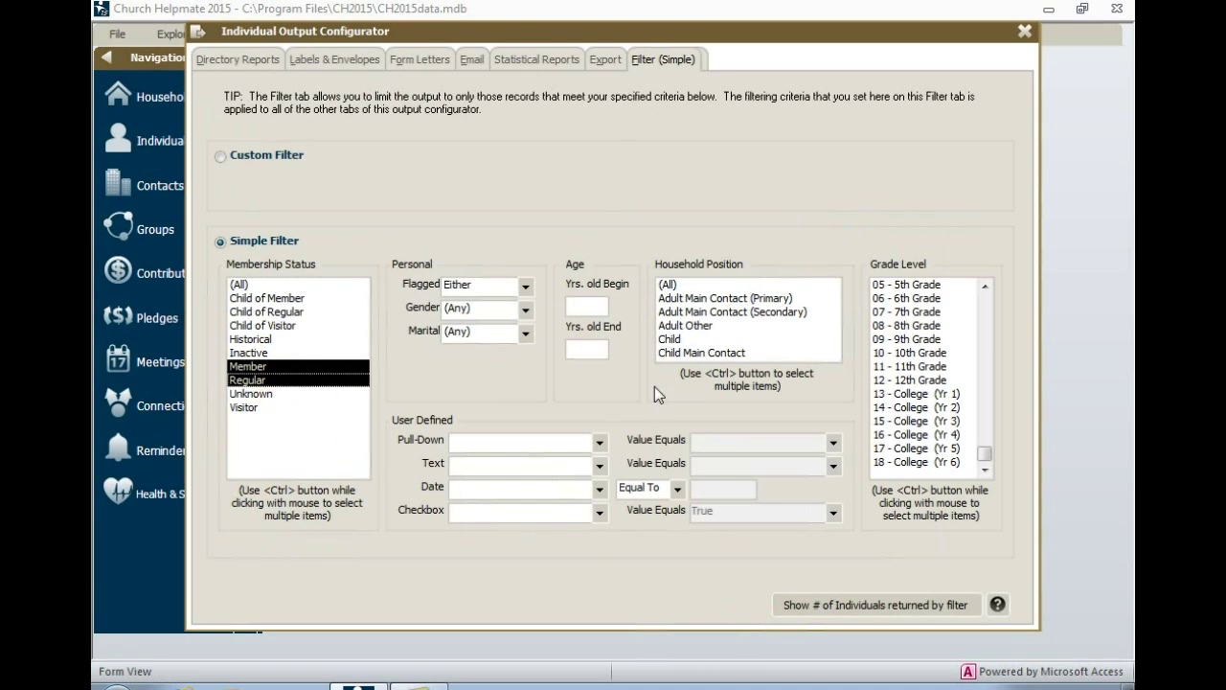
click(721, 300)
click(881, 605)
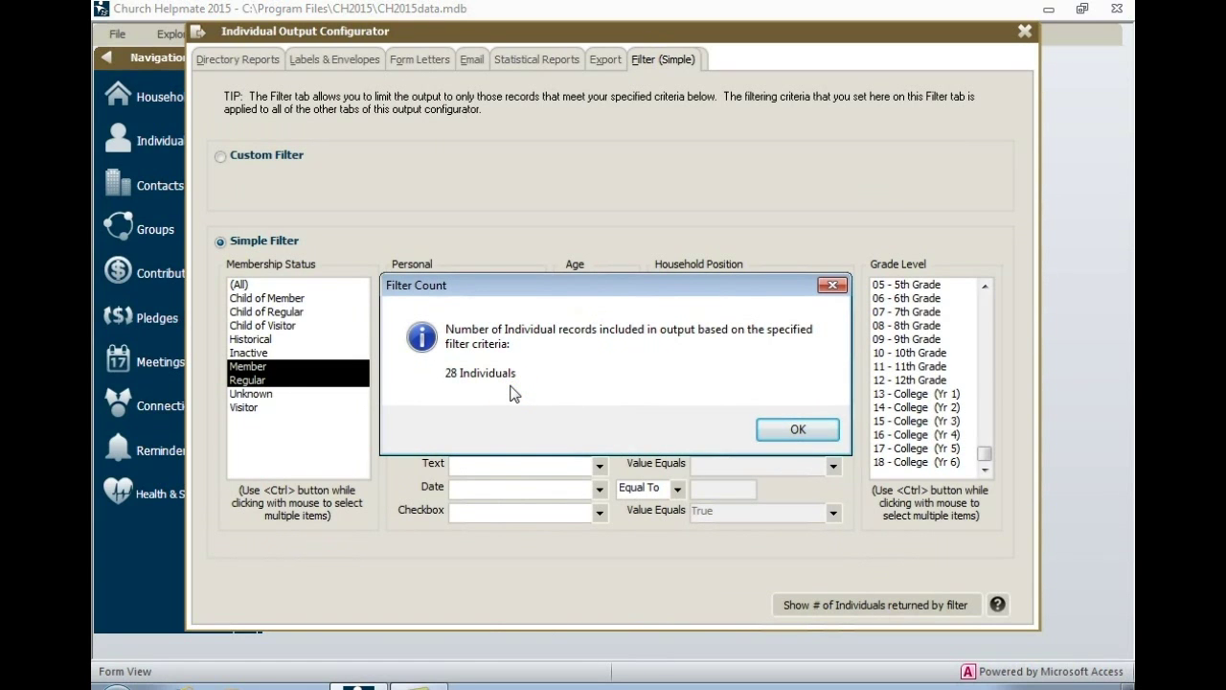
click(801, 430)
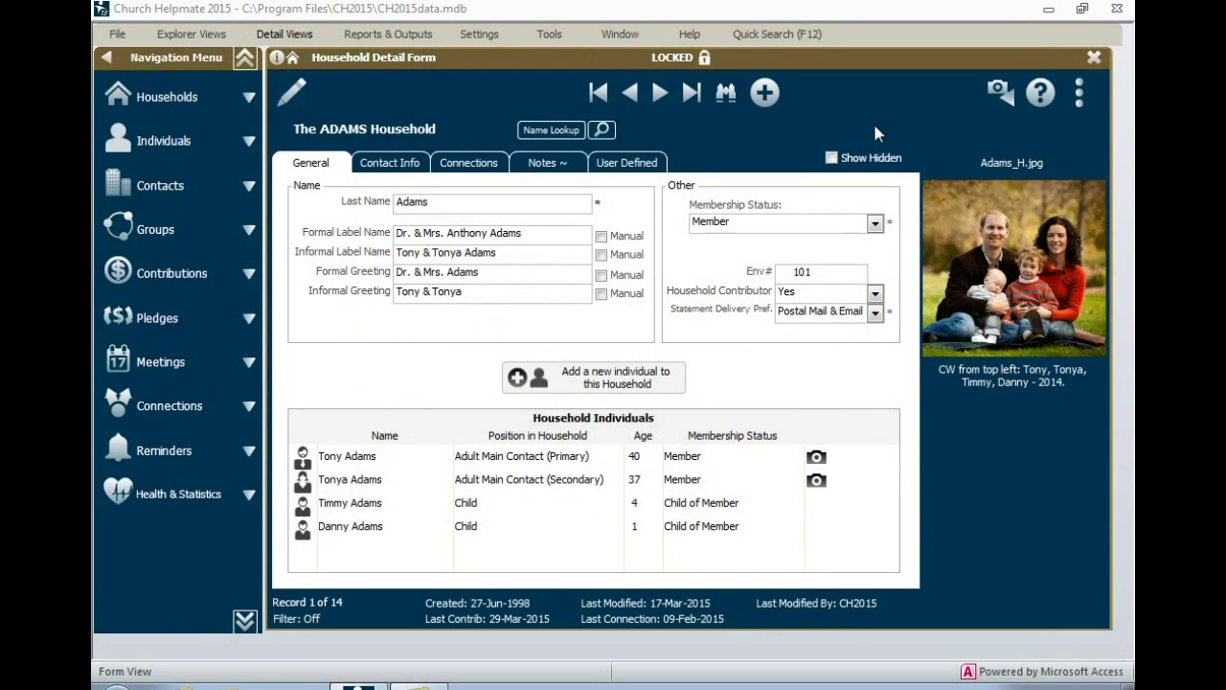
Preview the Household Profile Report for the displayed household without connection, contribution or pledge data
click(1076, 98)
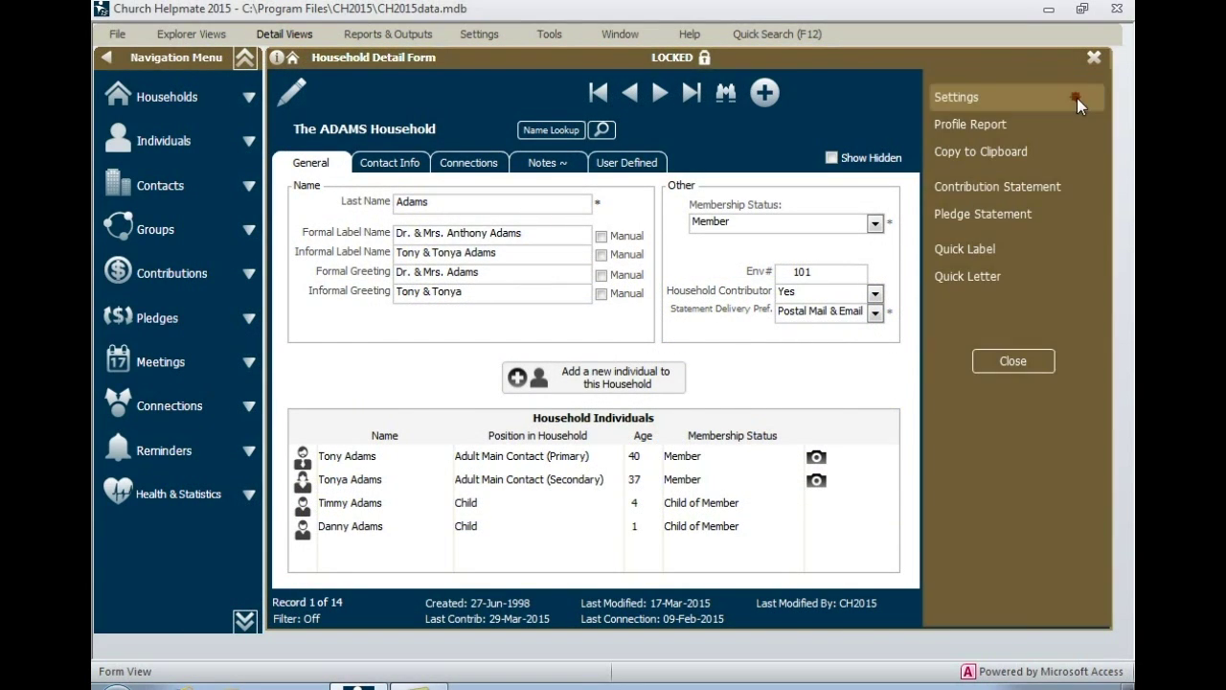
click(1045, 131)
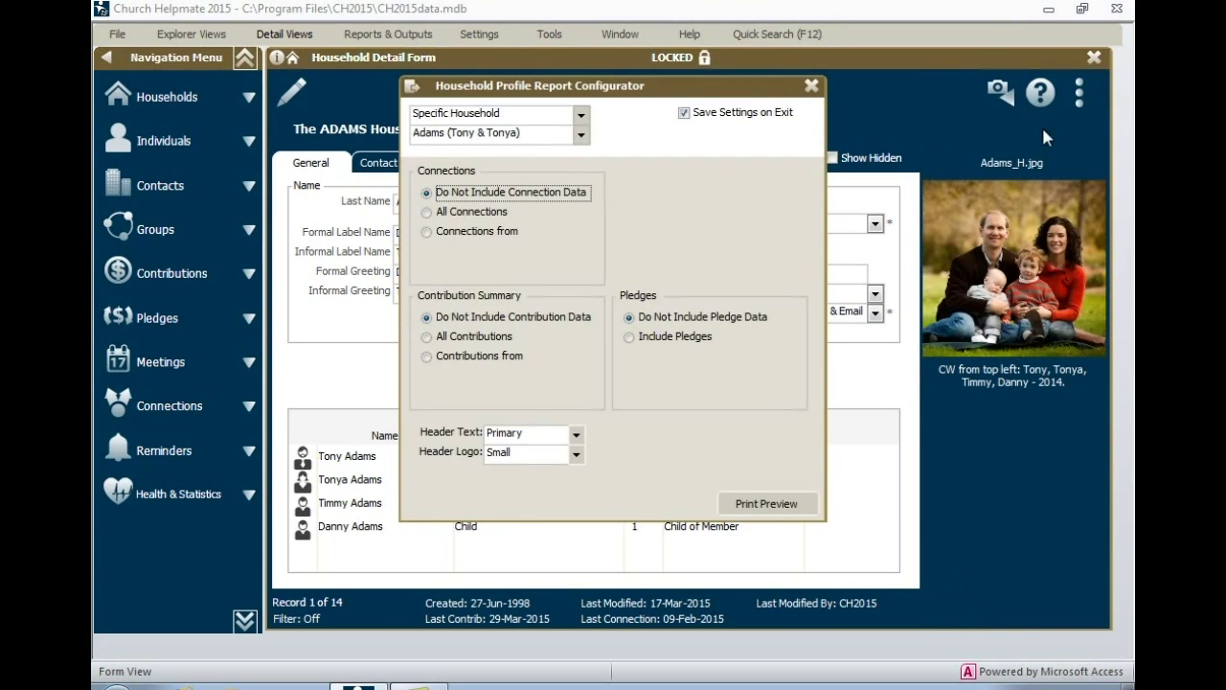
click(733, 504)
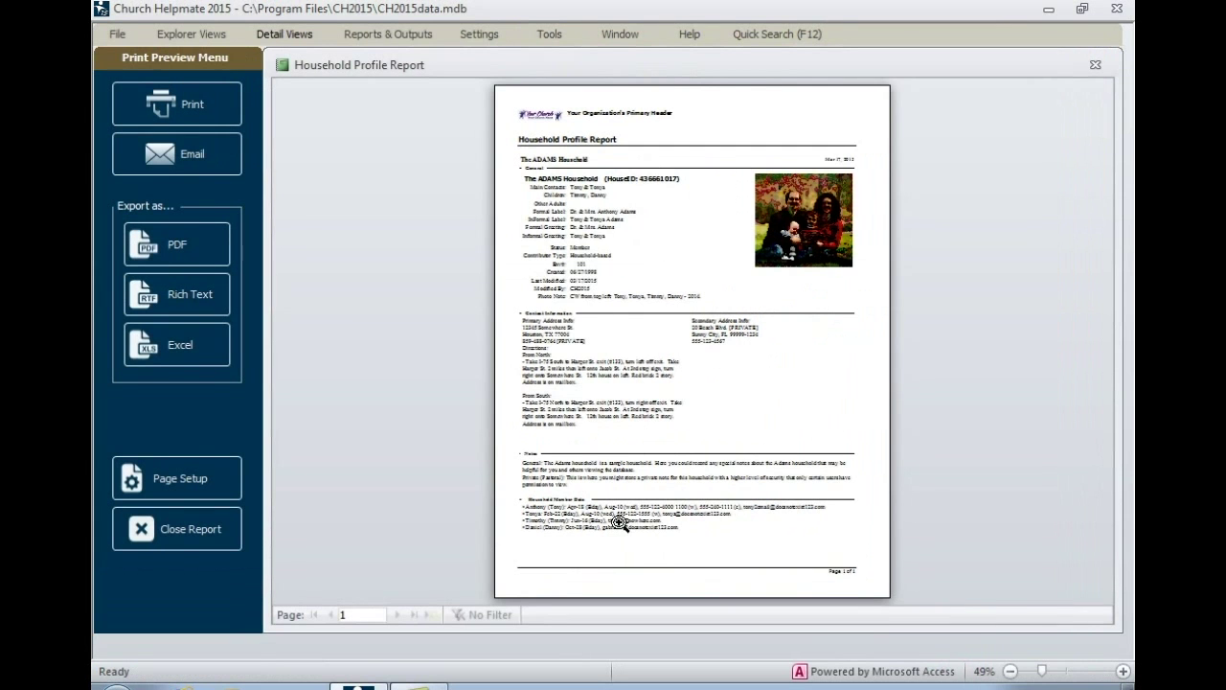
click(618, 522)
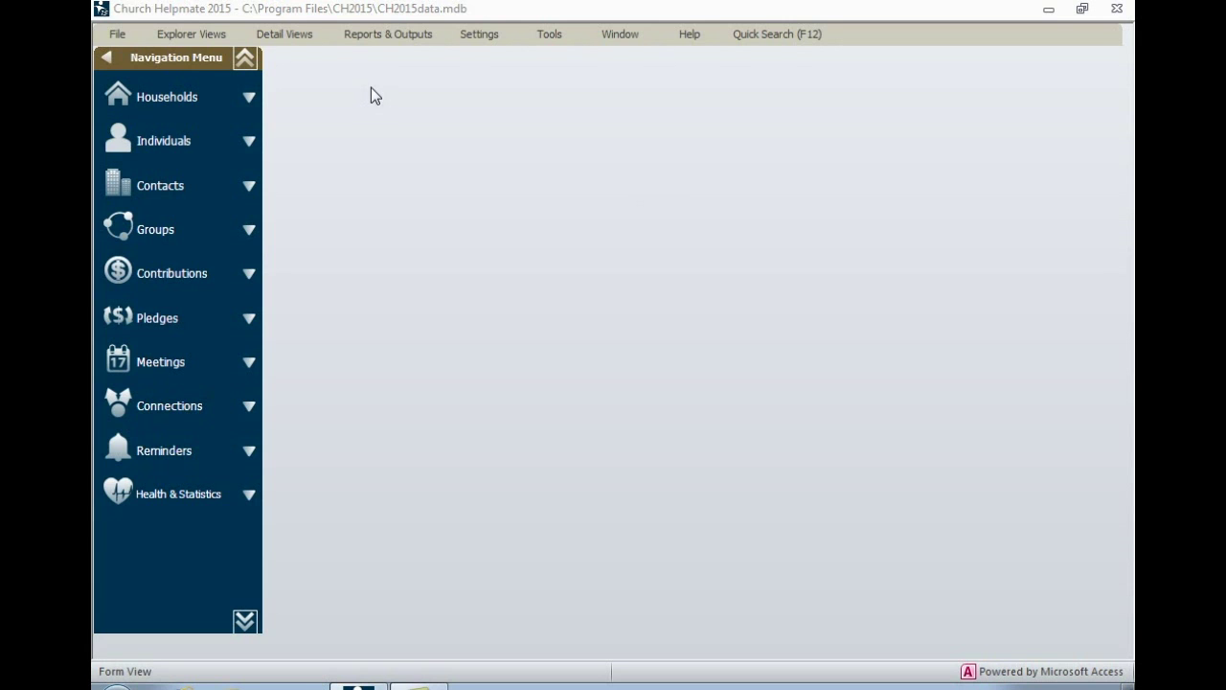
Start an email to group members from the "I want to..." output tasks
click(395, 36)
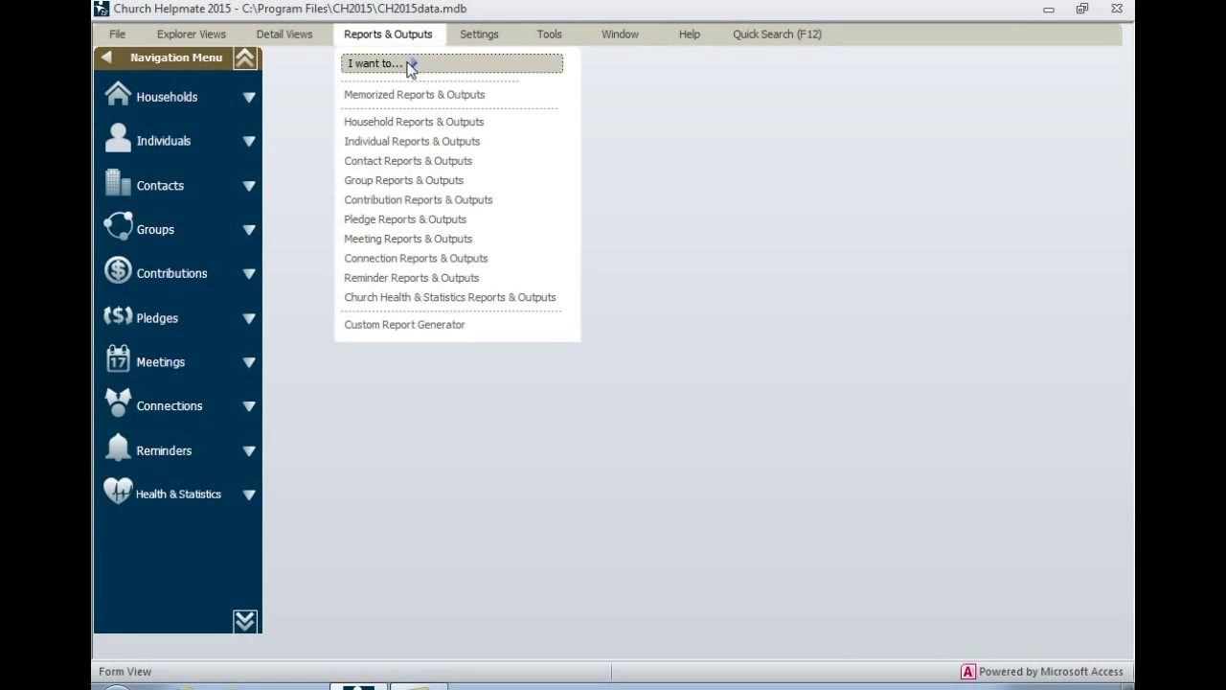
mouse_move(423, 65)
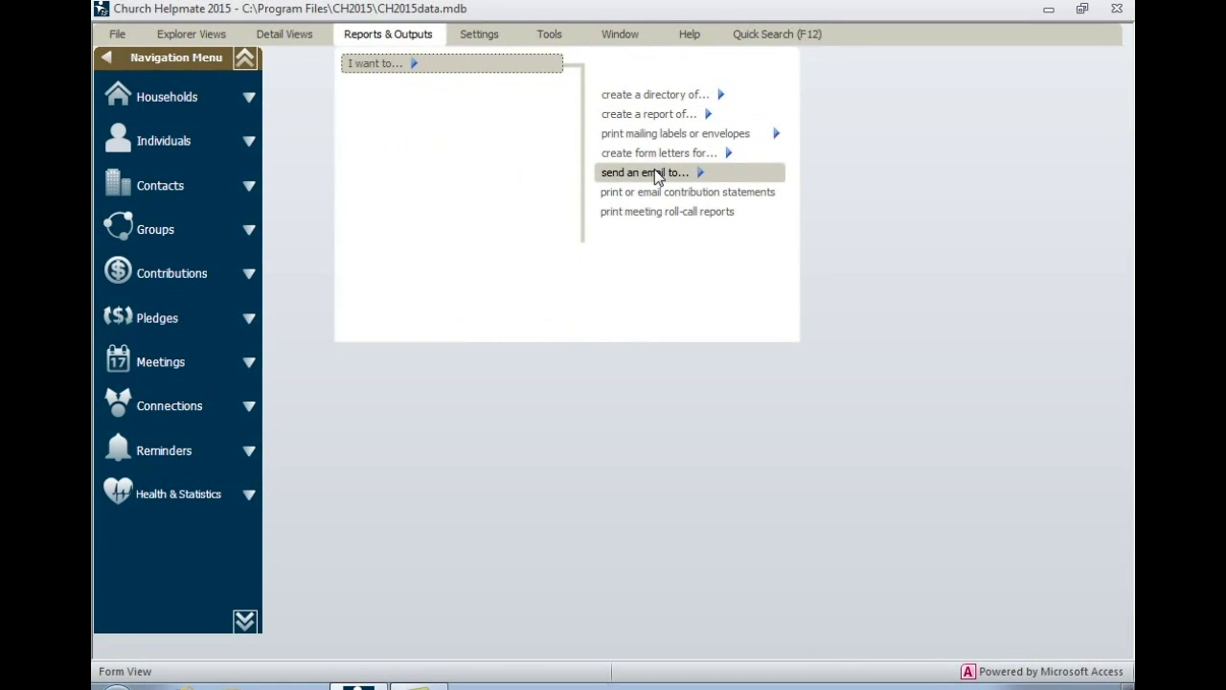
mouse_move(660, 178)
click(857, 226)
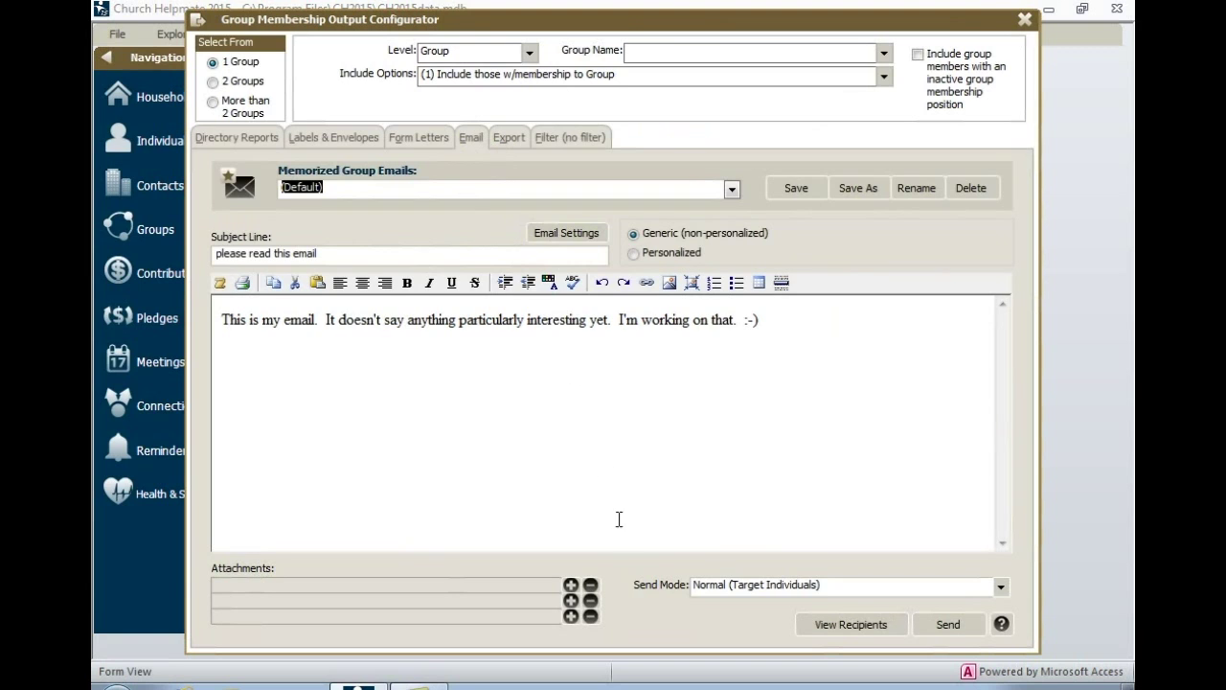
Set the group email's send mode to Parental (Main Contacts of Target Individuals' Households) and choose the Jr. High Youth Group
click(645, 593)
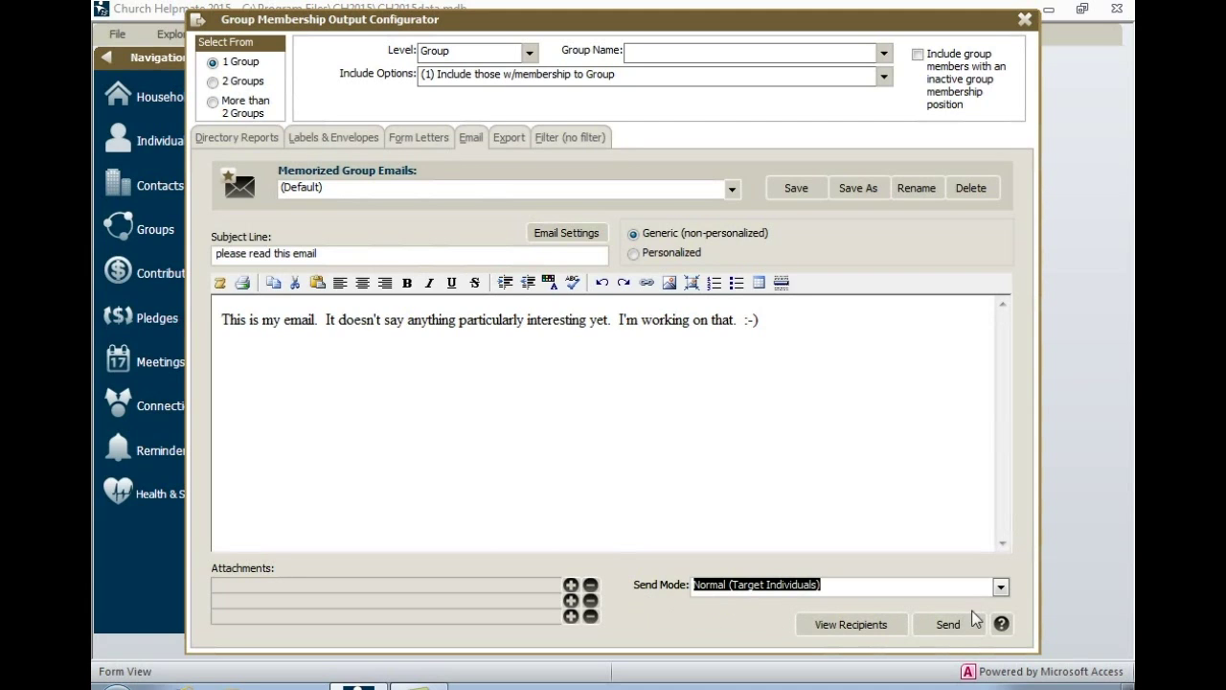
click(999, 588)
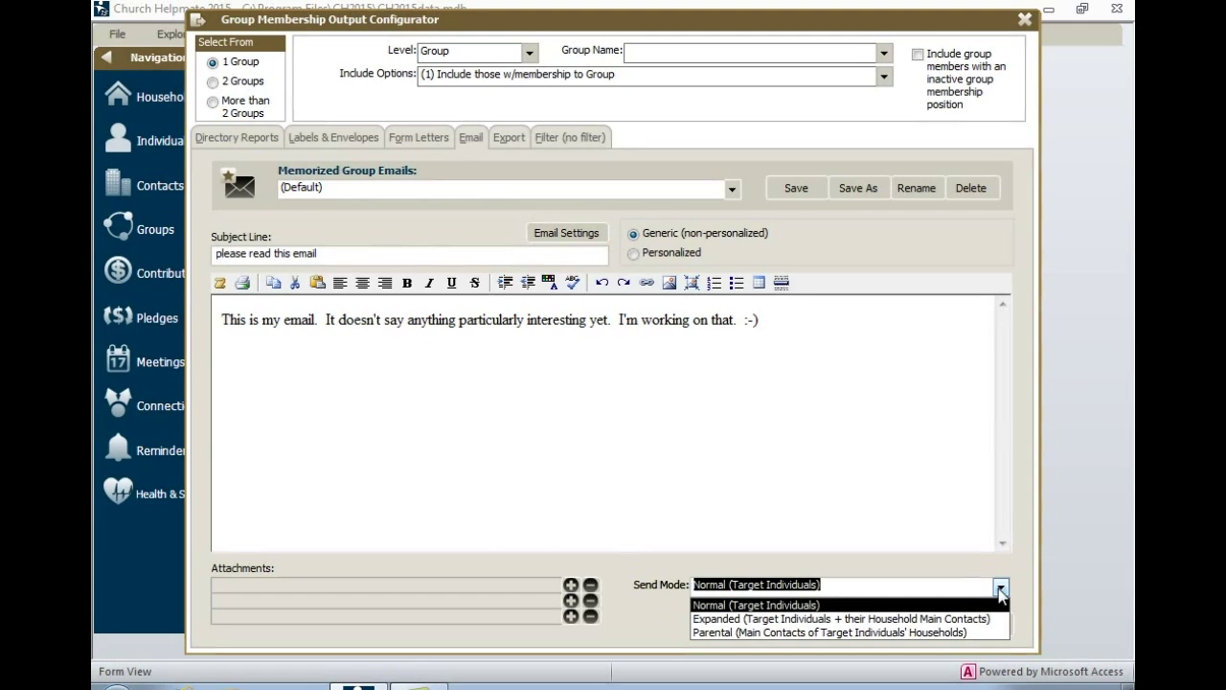
click(975, 633)
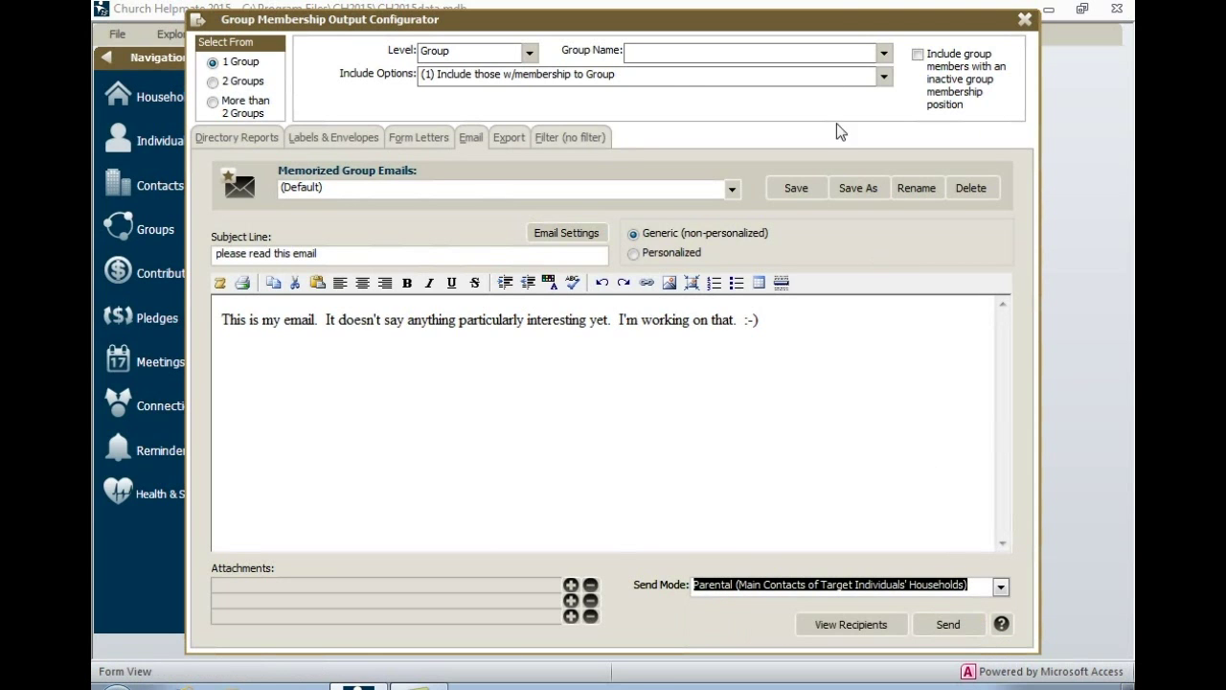
click(882, 54)
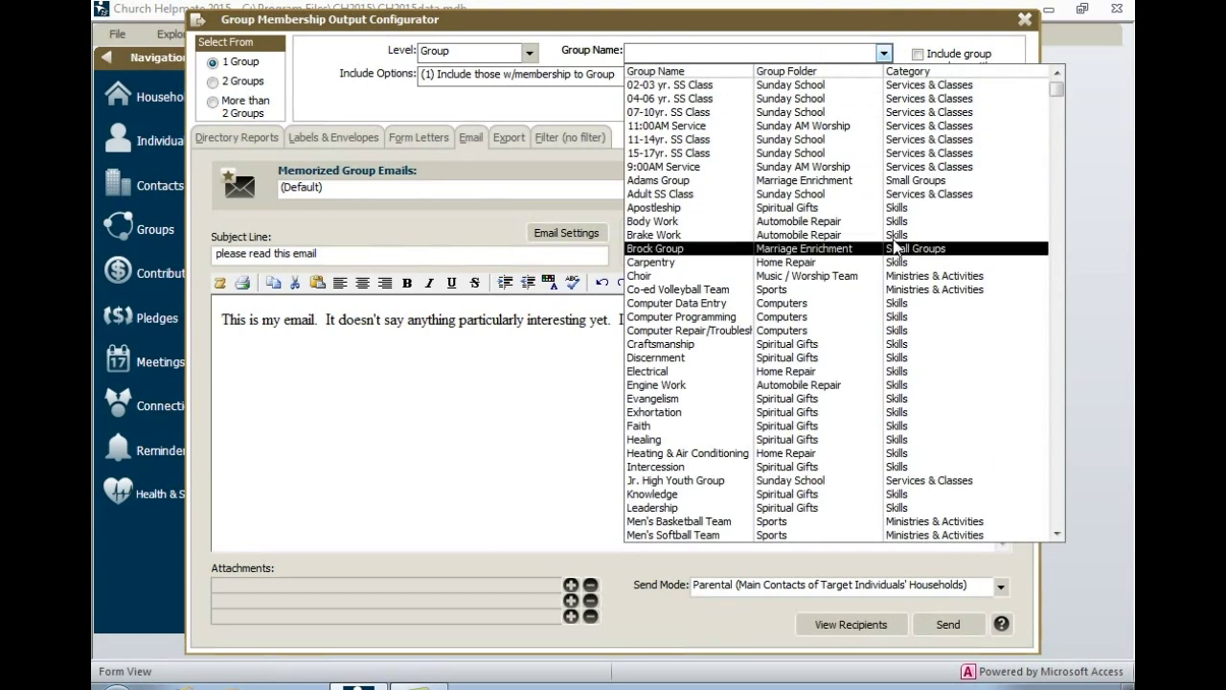
click(803, 480)
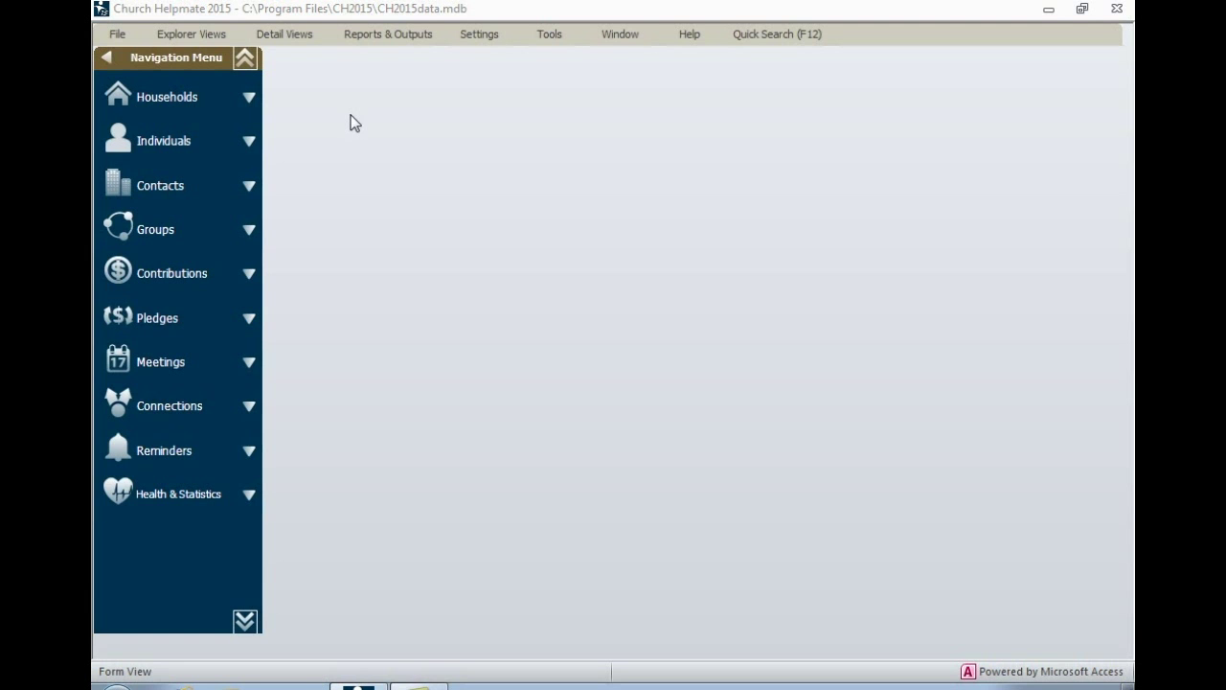
Open the Individual Detail Form, advance to the third record and view that individual's contact info
click(299, 39)
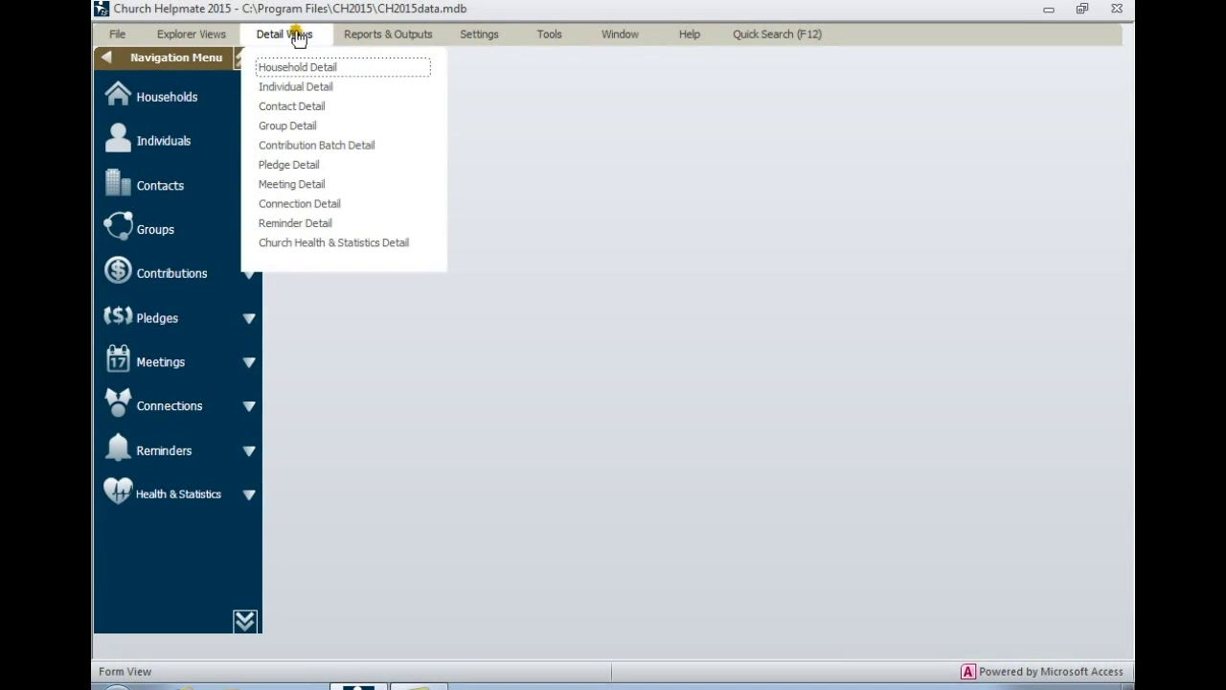
click(295, 88)
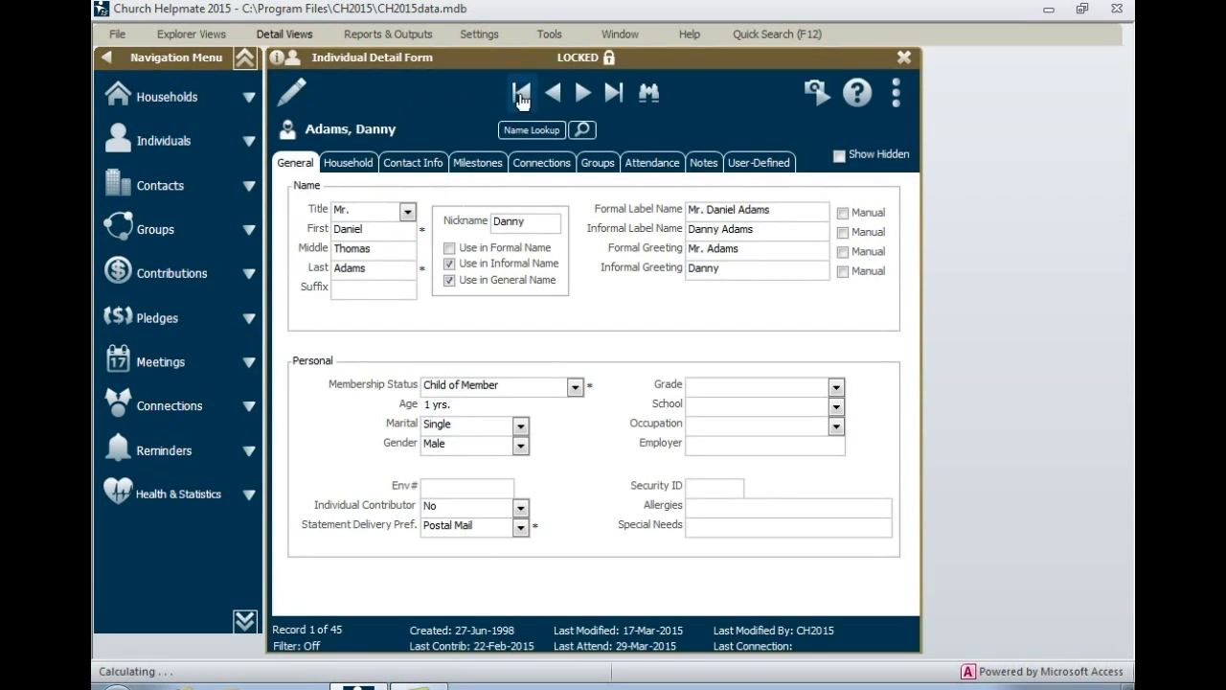
click(583, 92)
click(583, 92)
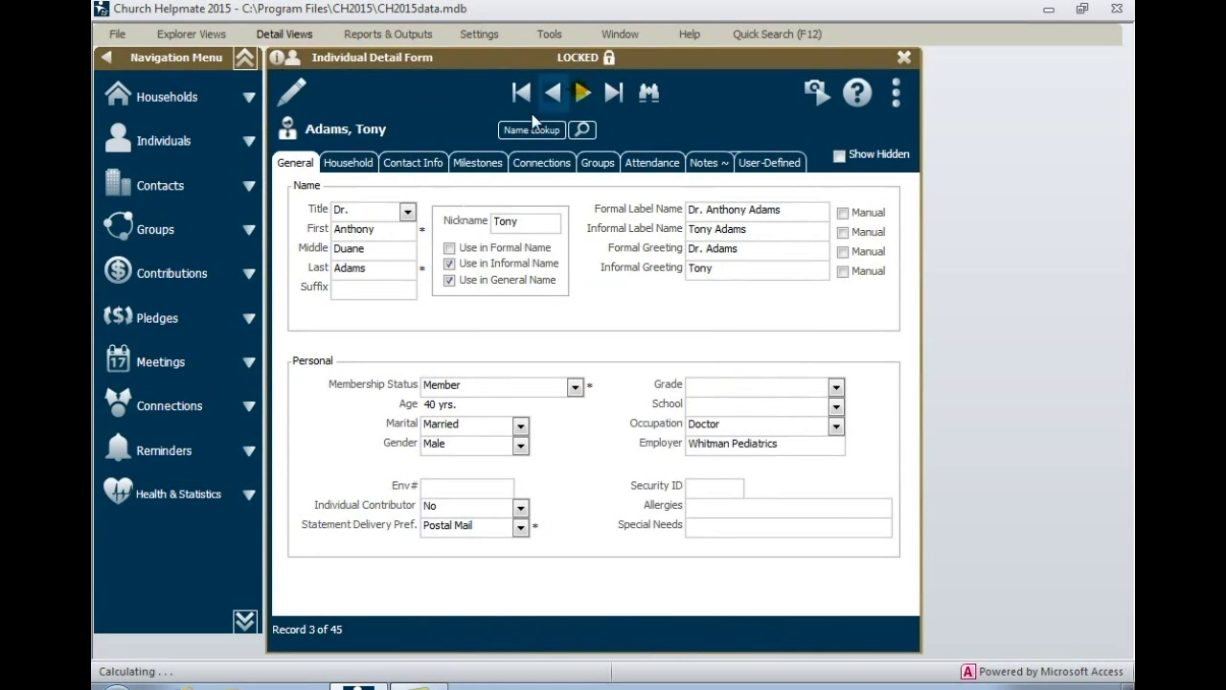
click(434, 163)
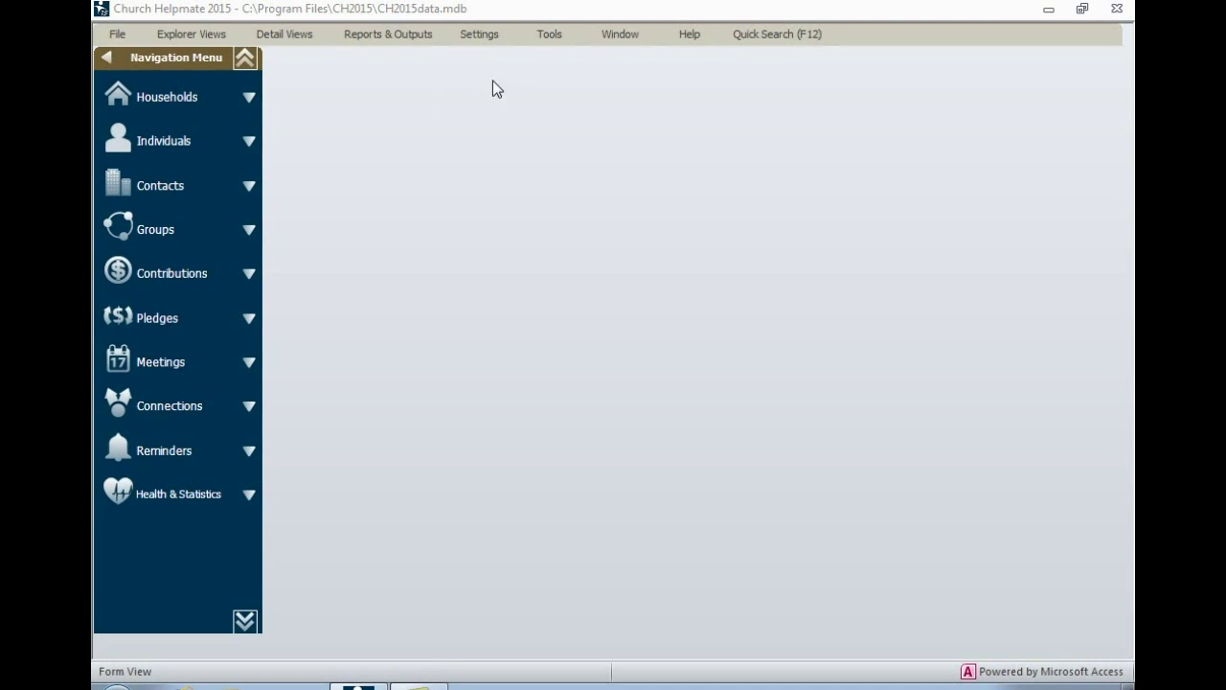
Open the Contribution Transfer Wizard and show its Fund to Fund transfer options
click(546, 33)
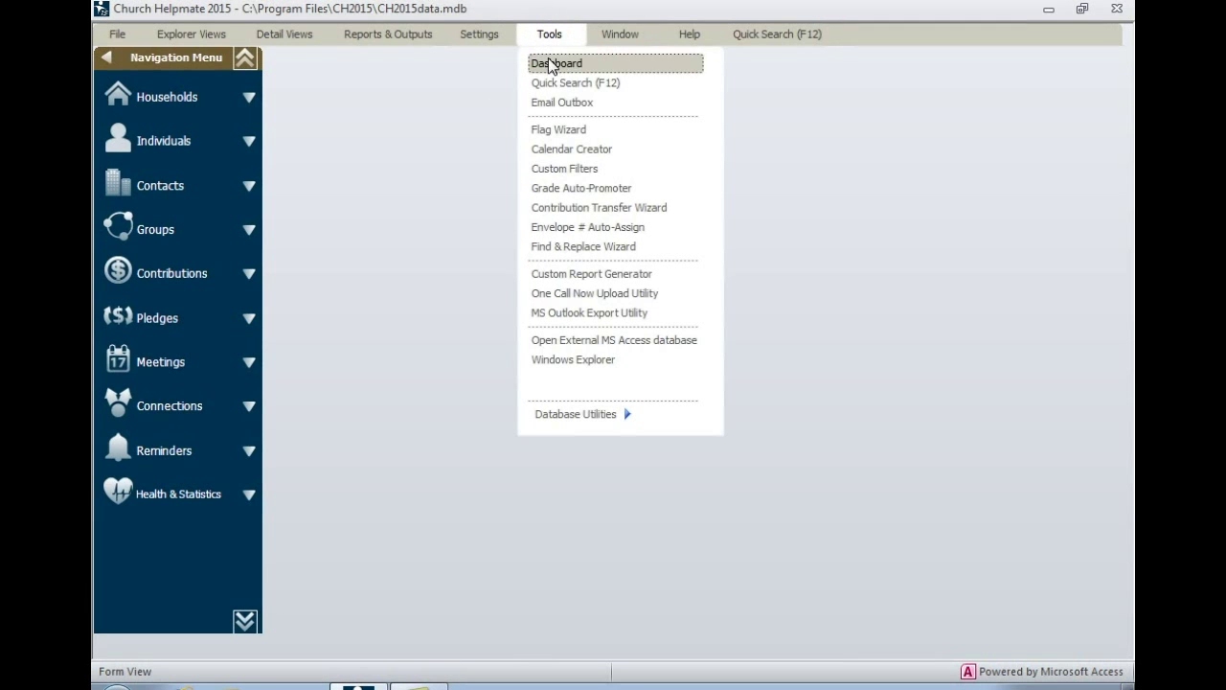
click(575, 208)
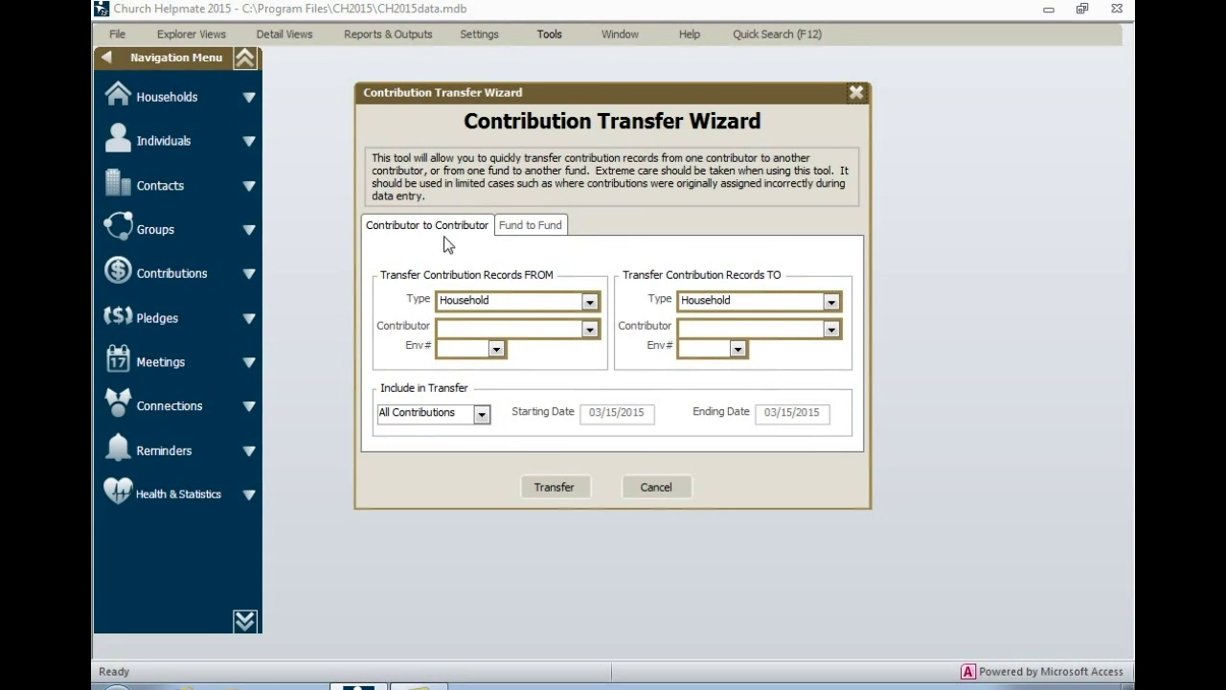
click(534, 226)
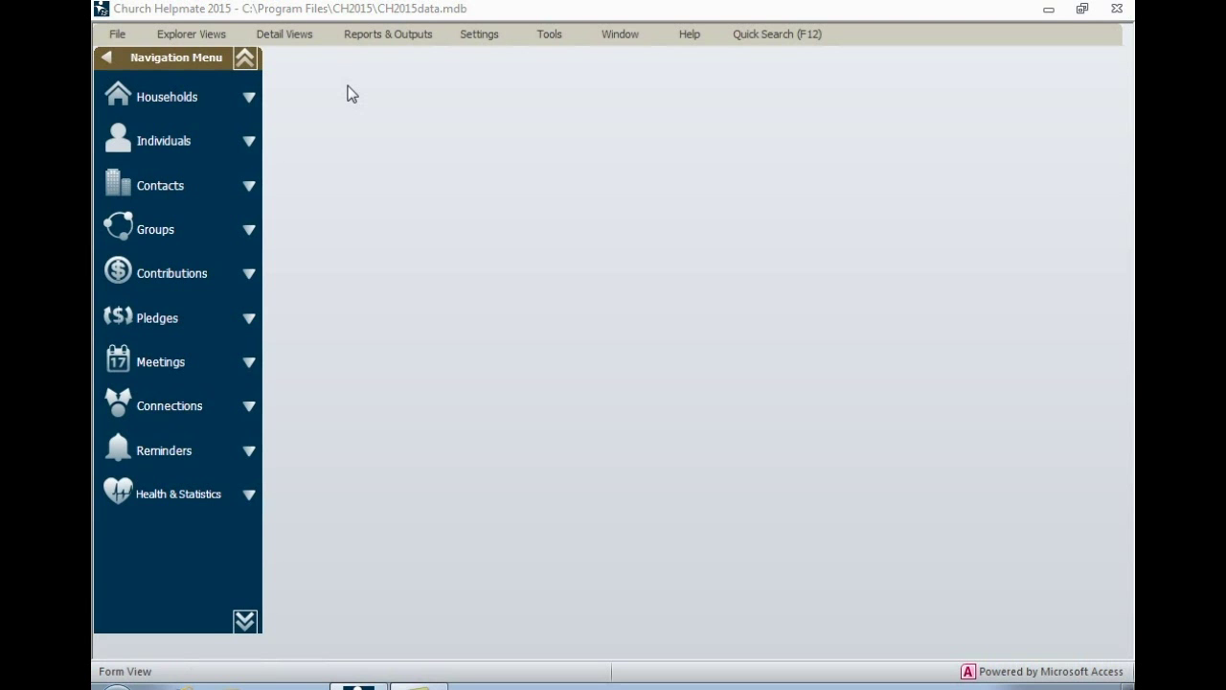
Start printing or emailing contribution statements and enable the added blank pages between statements for duplex printing
click(373, 34)
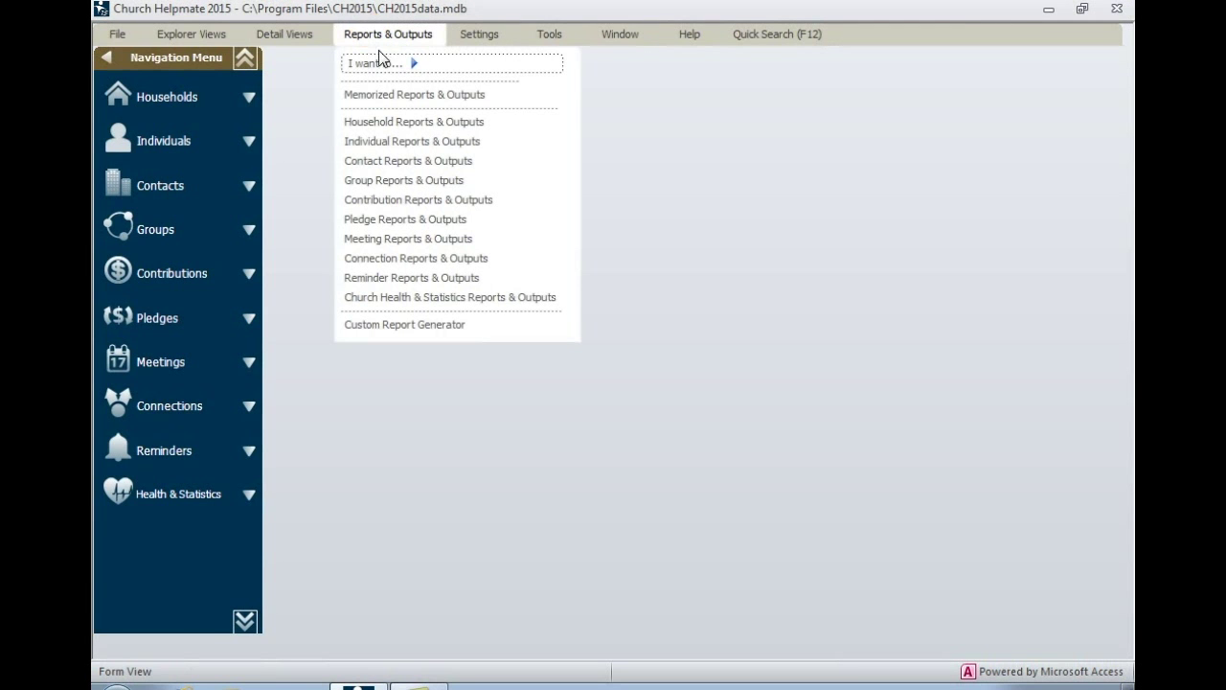
click(383, 61)
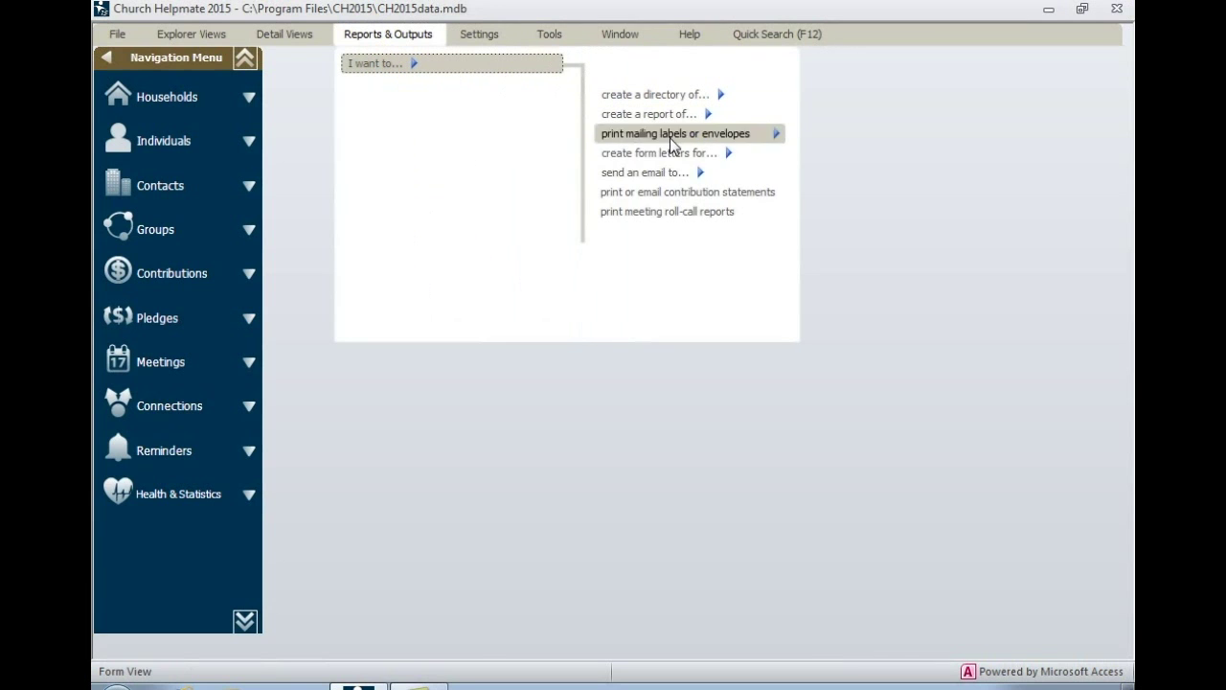
click(681, 192)
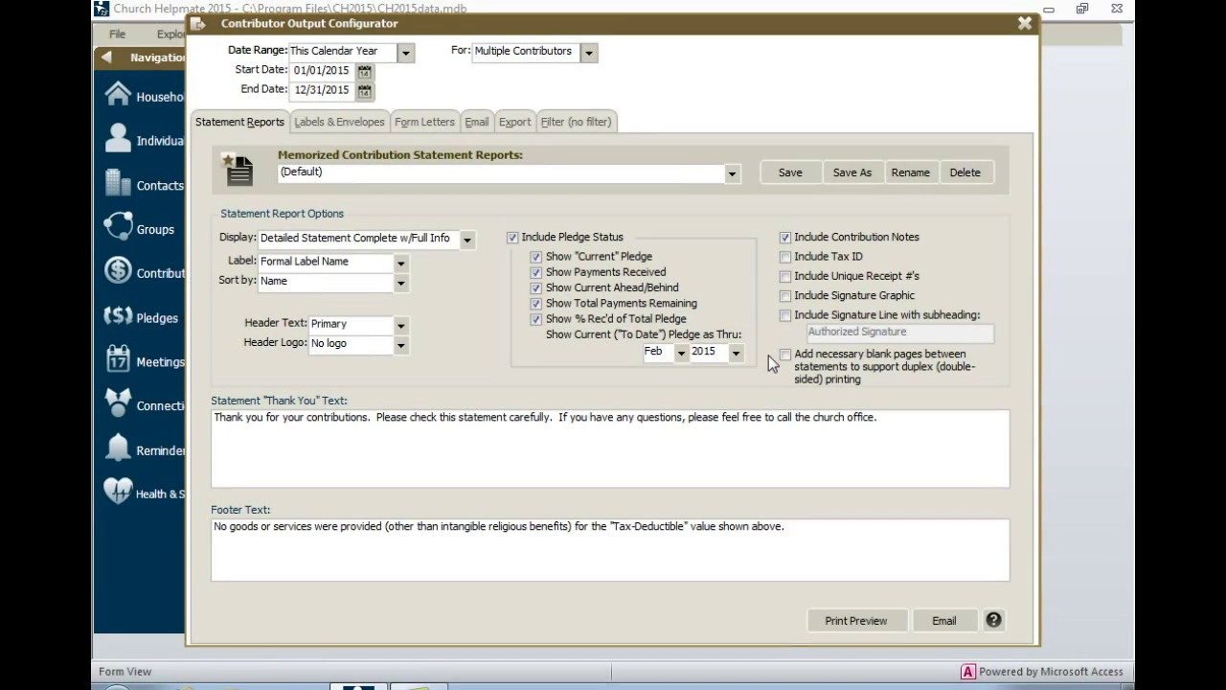
click(785, 356)
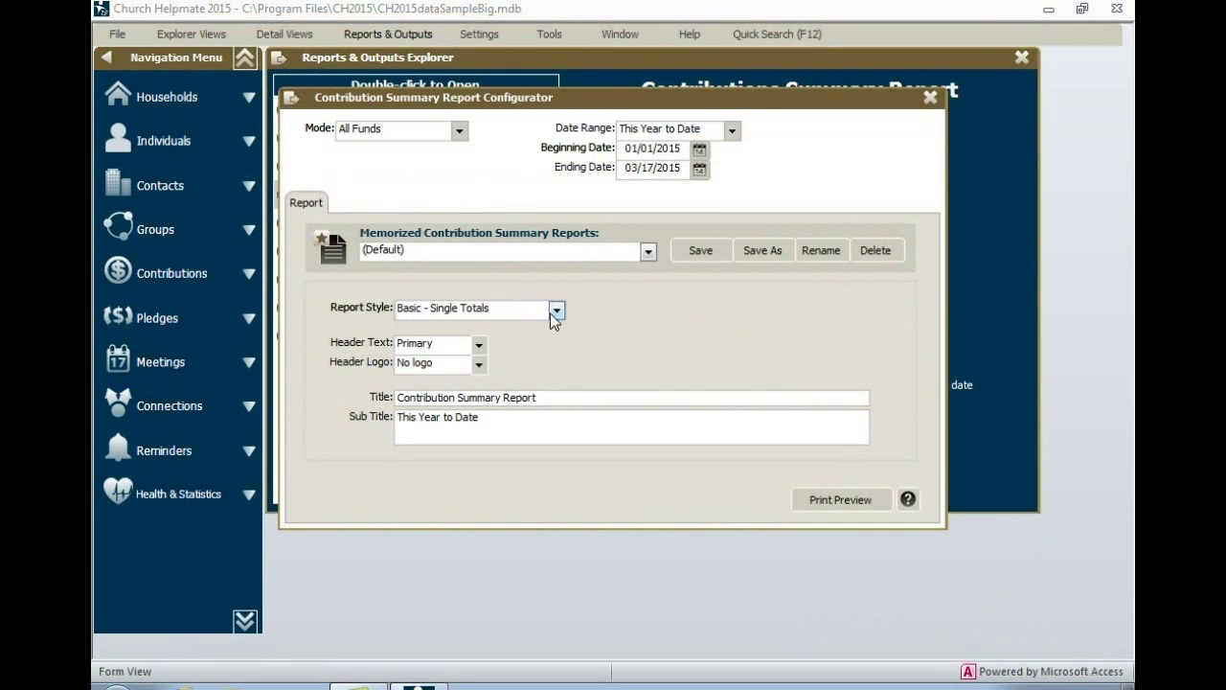
Set the Contribution Summary Report's style to 4 Year Annual Comparison and preview the report
click(555, 309)
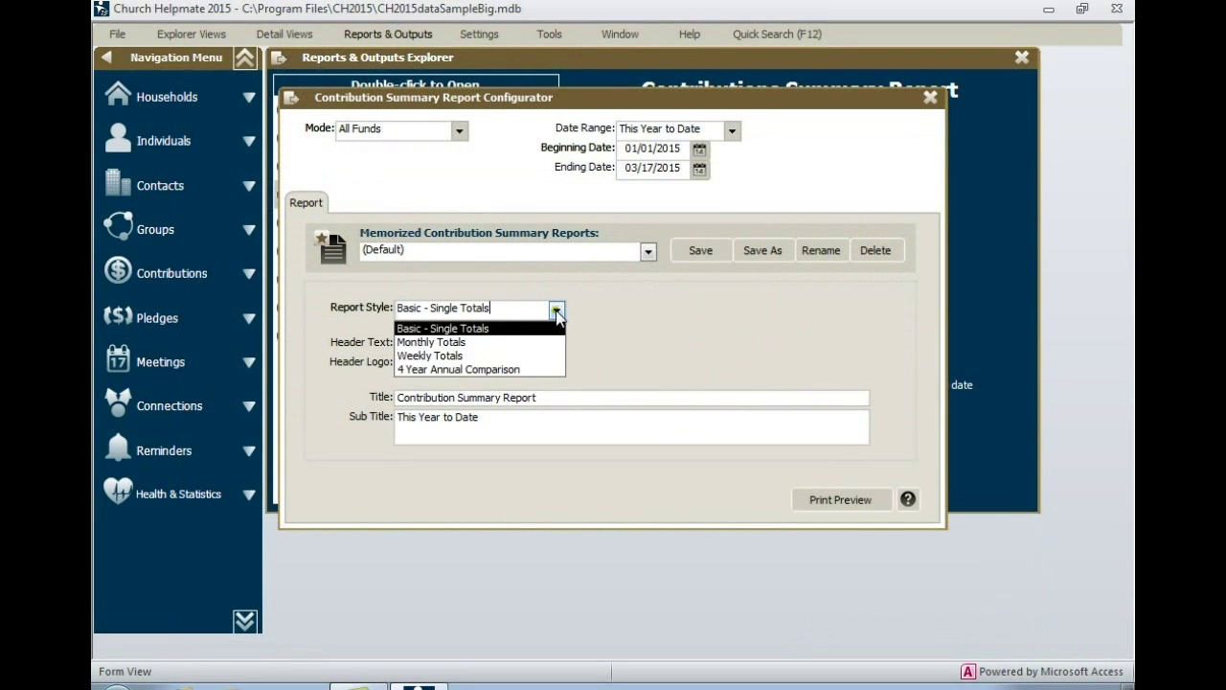
click(526, 369)
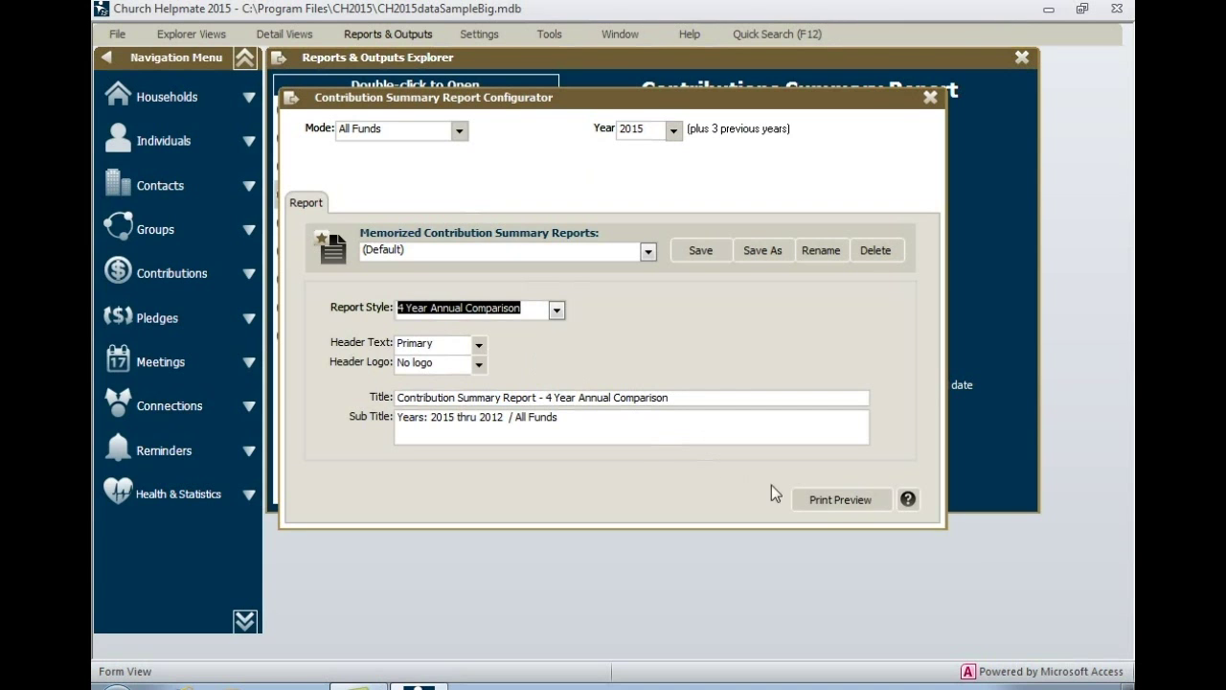
click(827, 503)
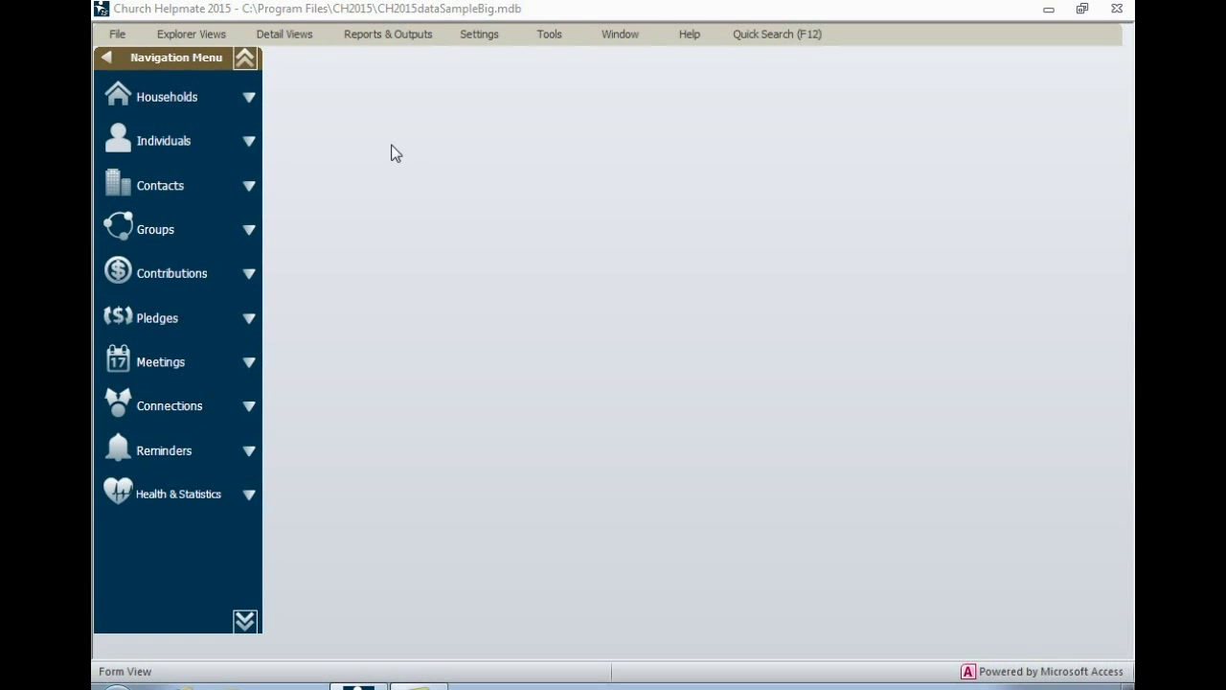
Open the program settings and view the Individuals settings, followed by the church, user and computer settings for Contributions
click(475, 35)
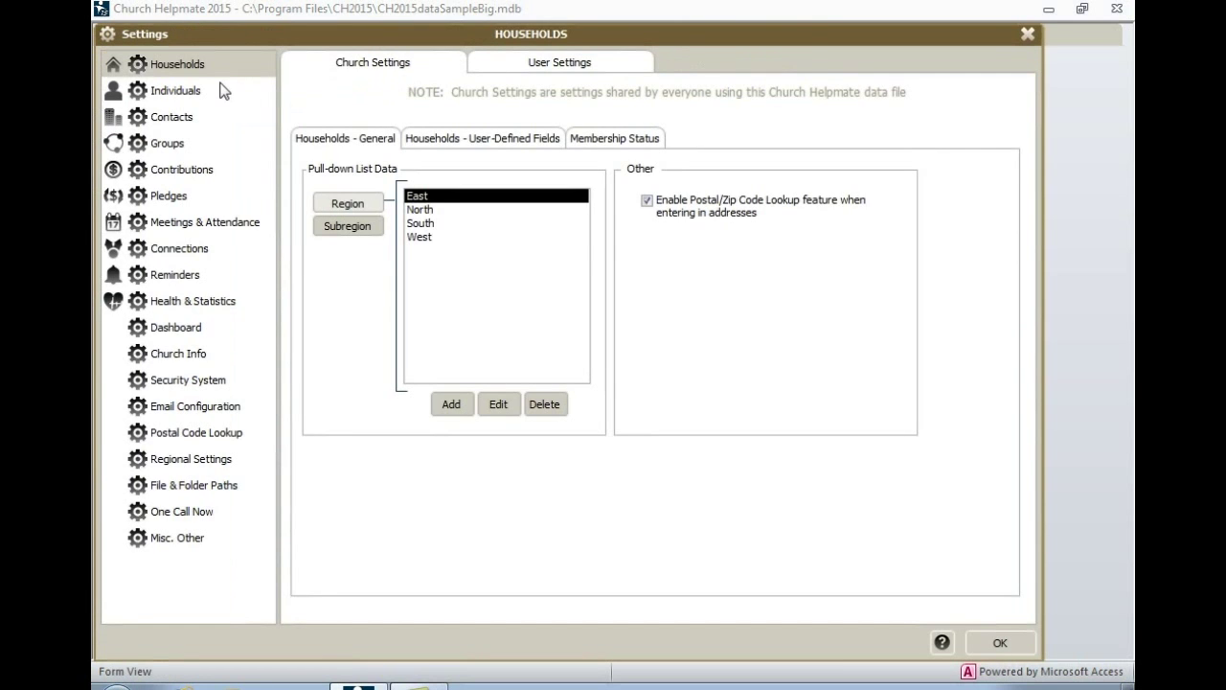
click(187, 90)
click(184, 168)
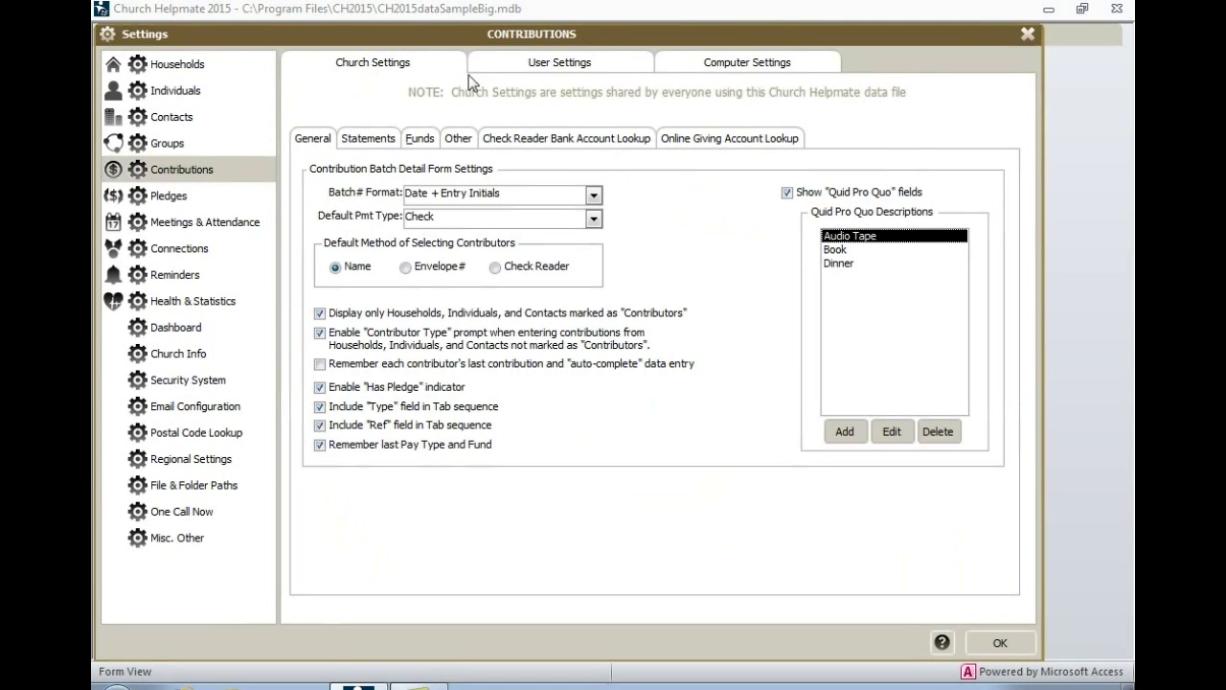
click(520, 67)
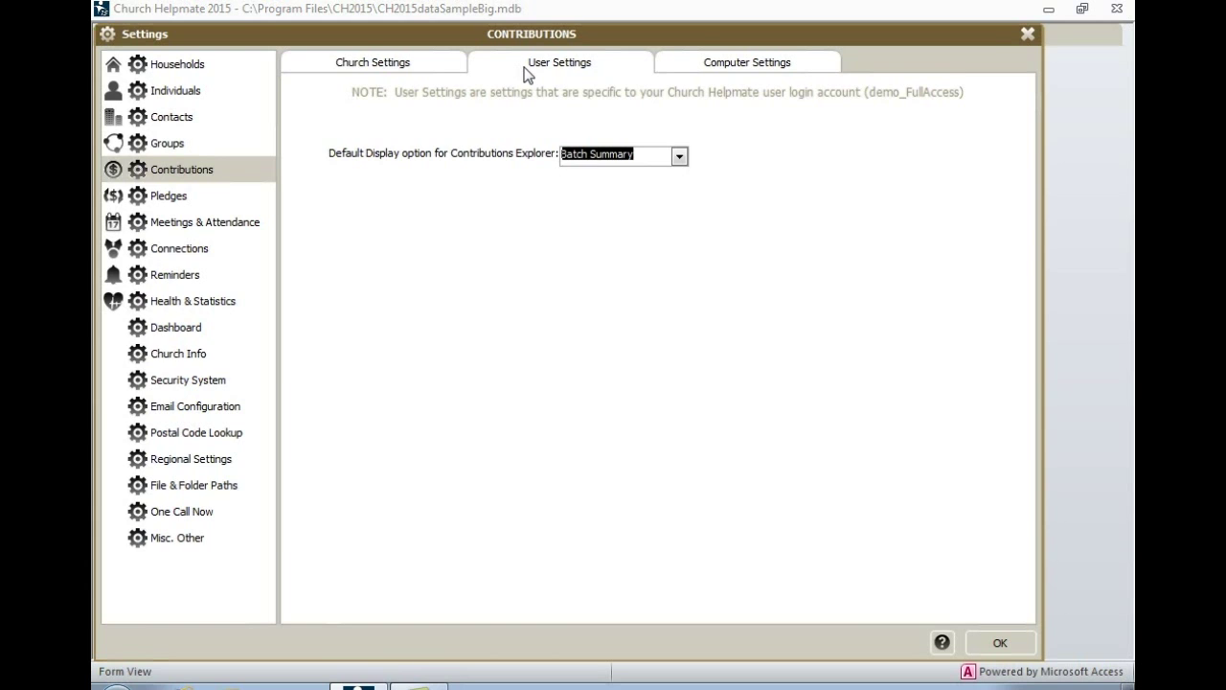
click(718, 62)
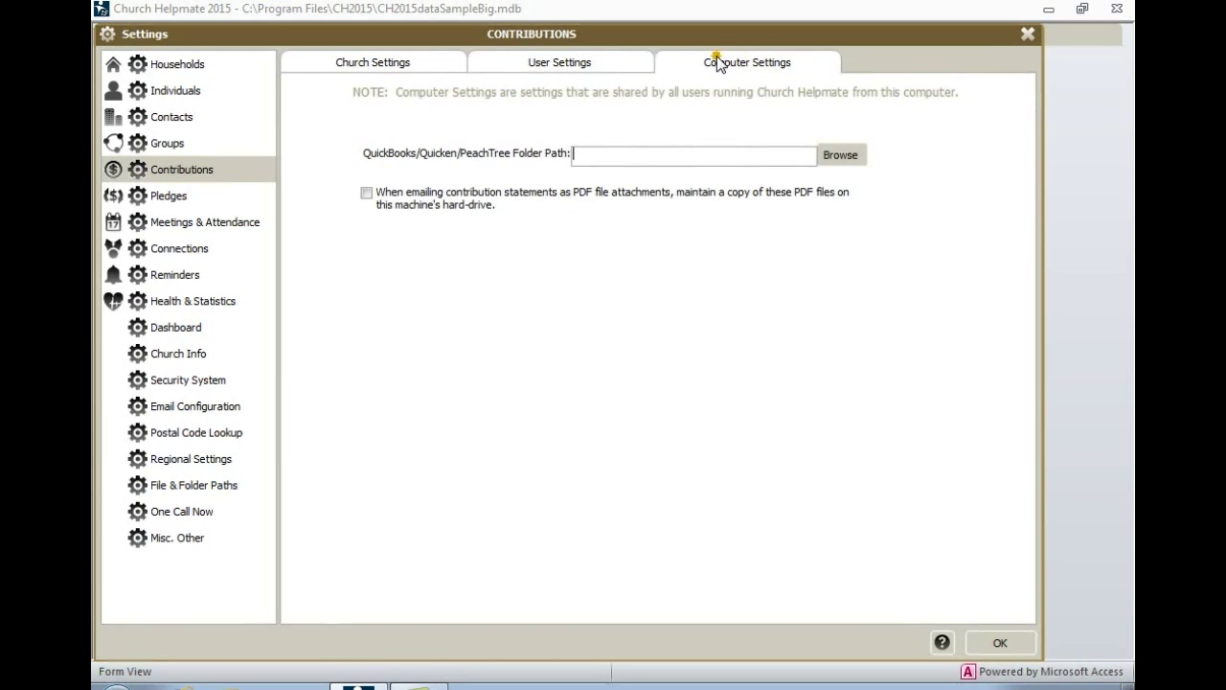